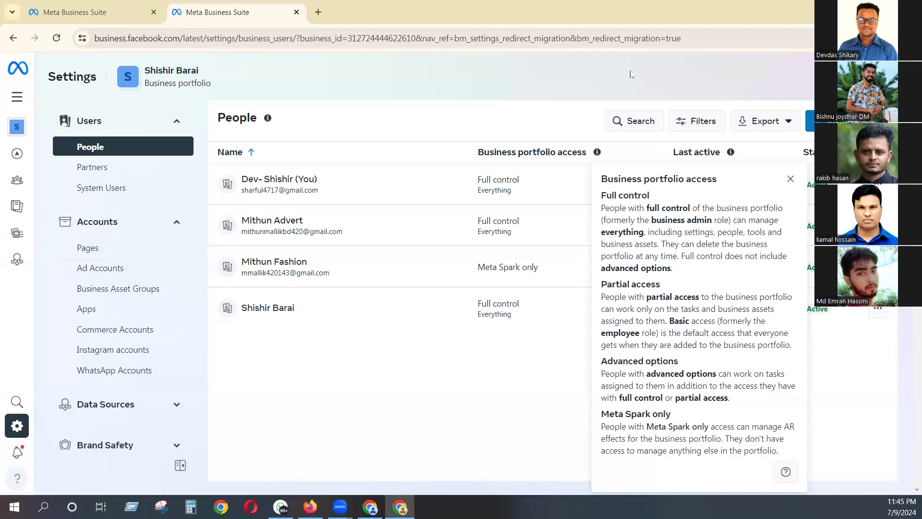
scroll(91, 182, "down", 10)
scroll(95, 188, "up", 10)
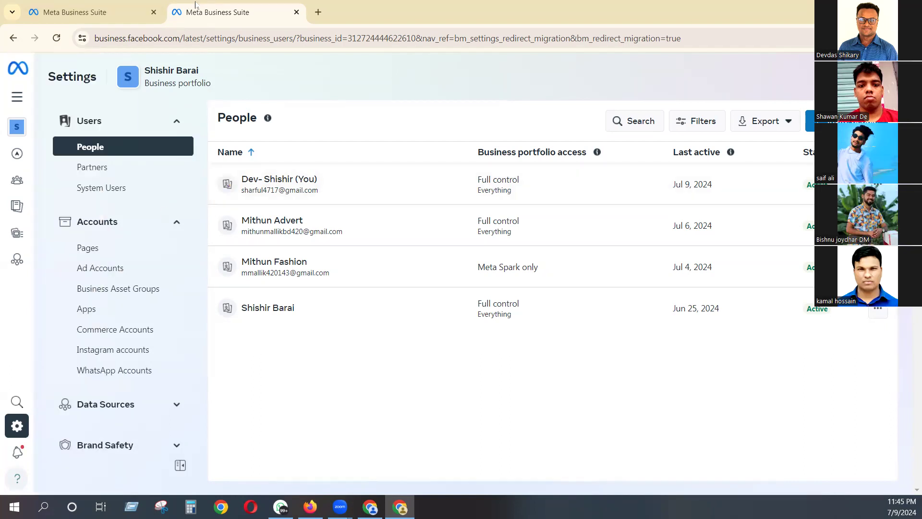
left_click_drag(64, 79, 300, 72)
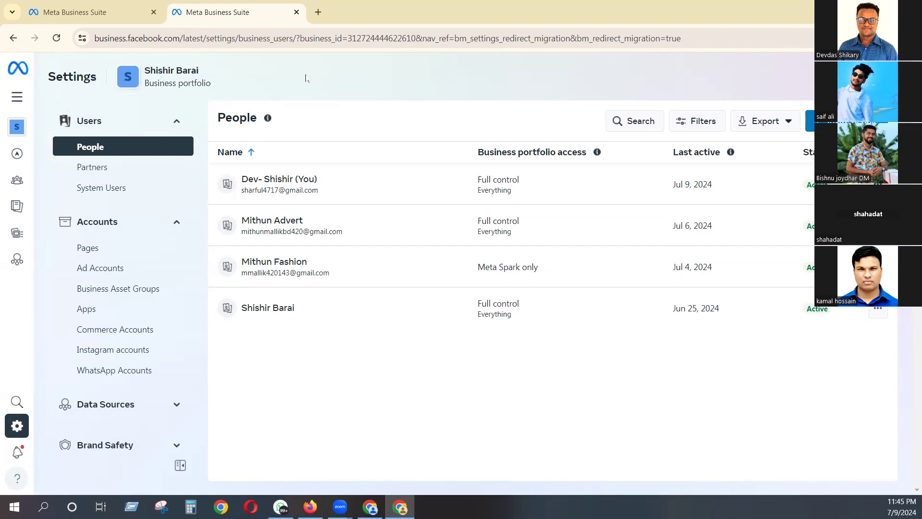
- Load business.facebook.com in a new browser tab and go to Business Manager from its help options
left_click(319, 12)
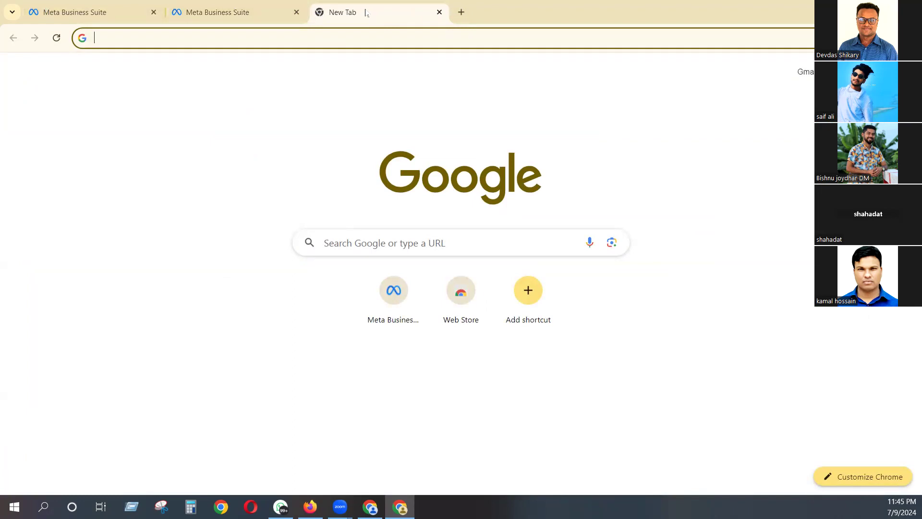
type("bus")
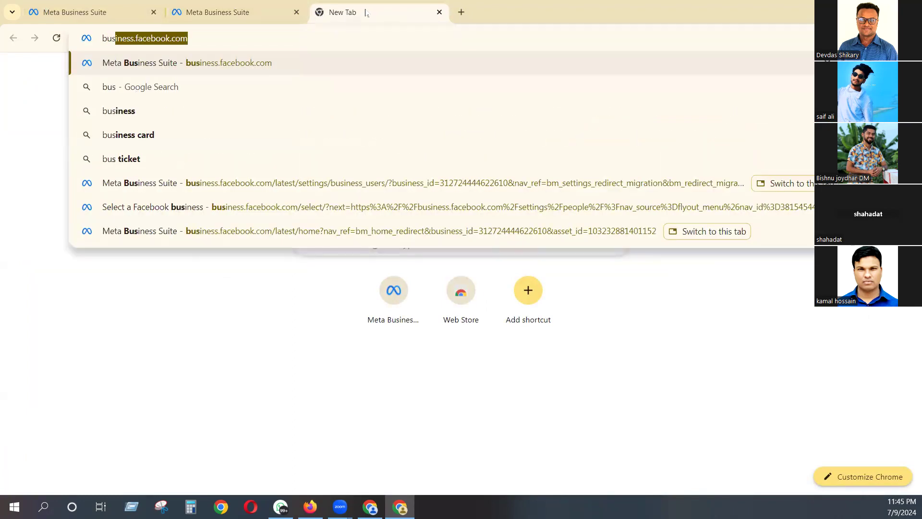
key("Right")
key("Return")
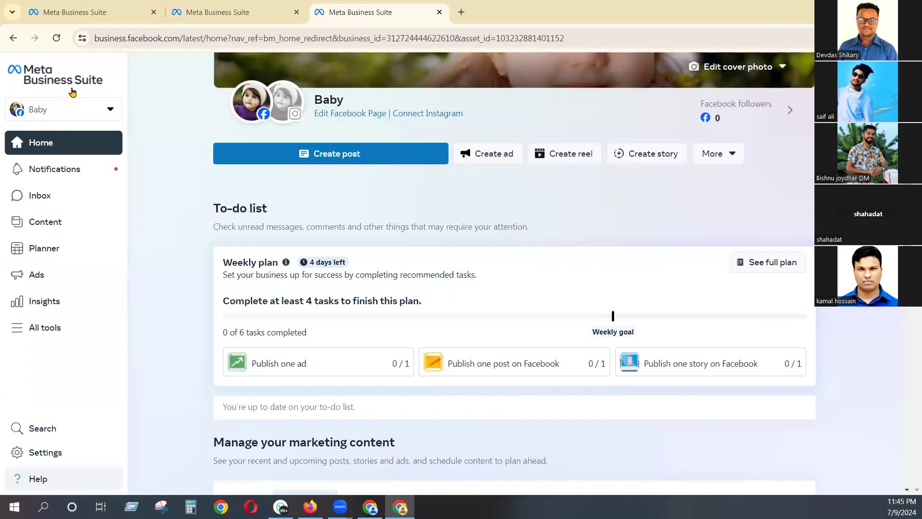
left_click(26, 480)
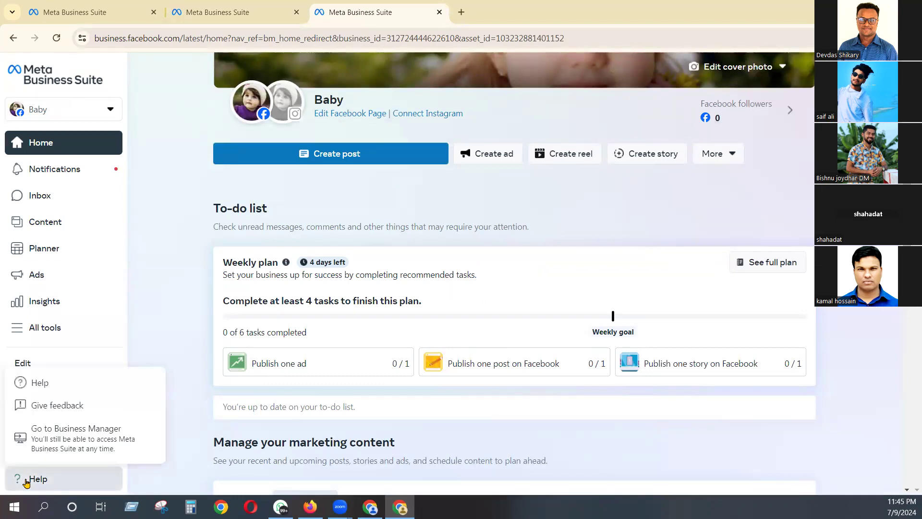
left_click(47, 442)
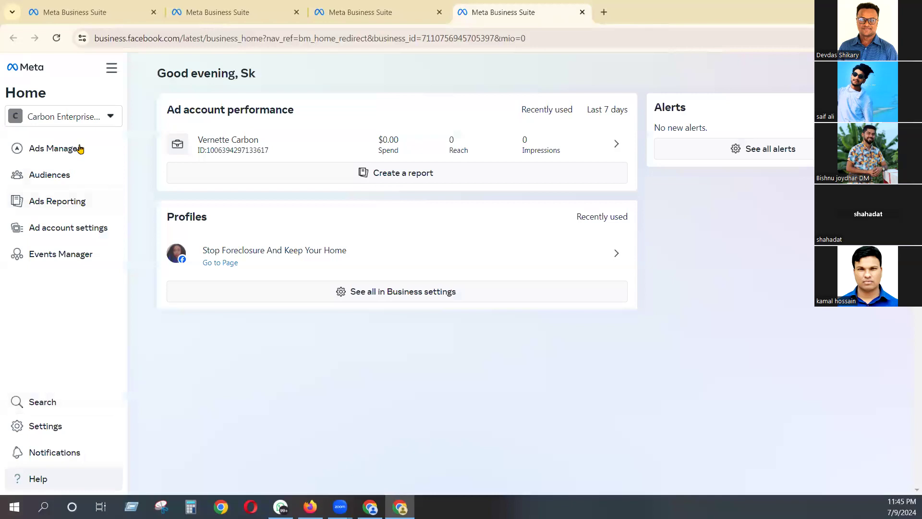
- Switch to the business portfolio listed just above helloarrive and open its settings
left_click(78, 124)
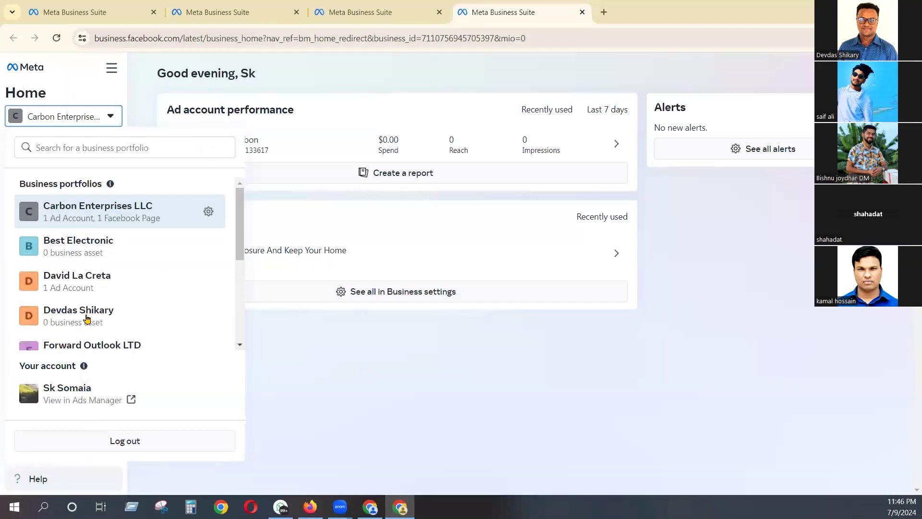
scroll(89, 284, "down", 4)
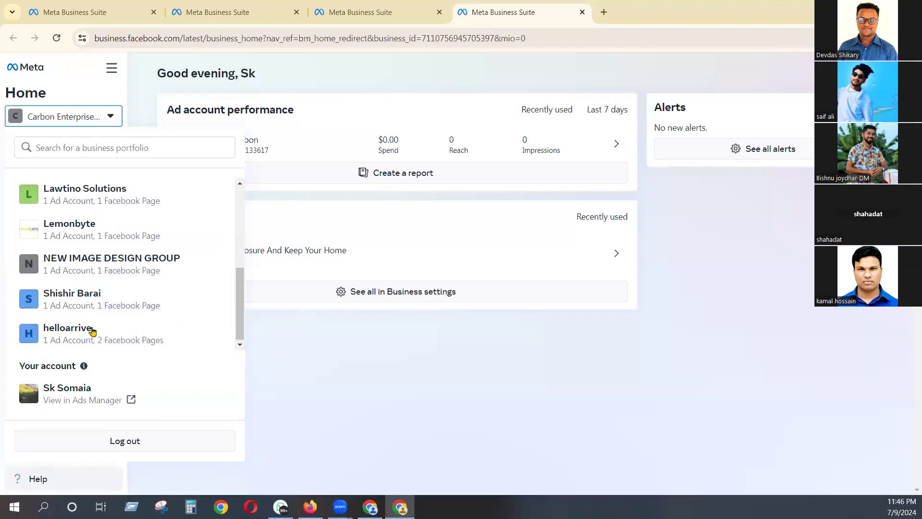
left_click(86, 301)
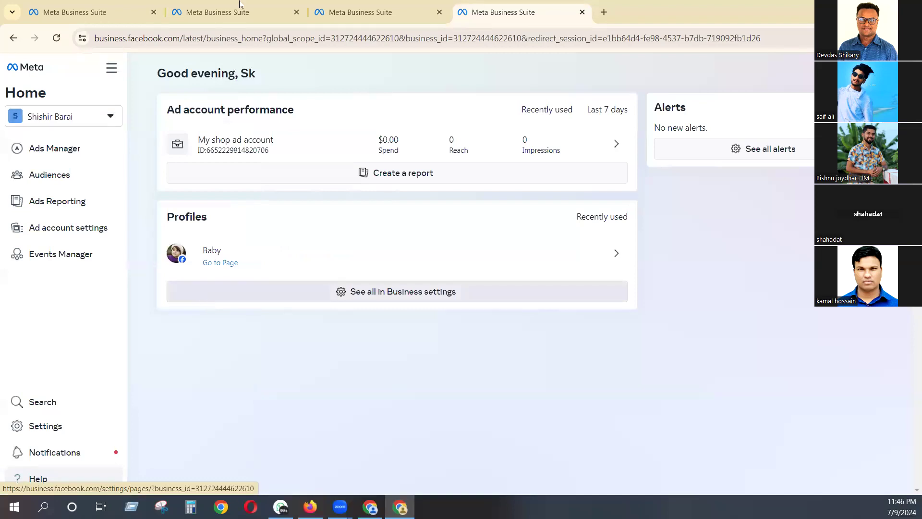
left_click(50, 429)
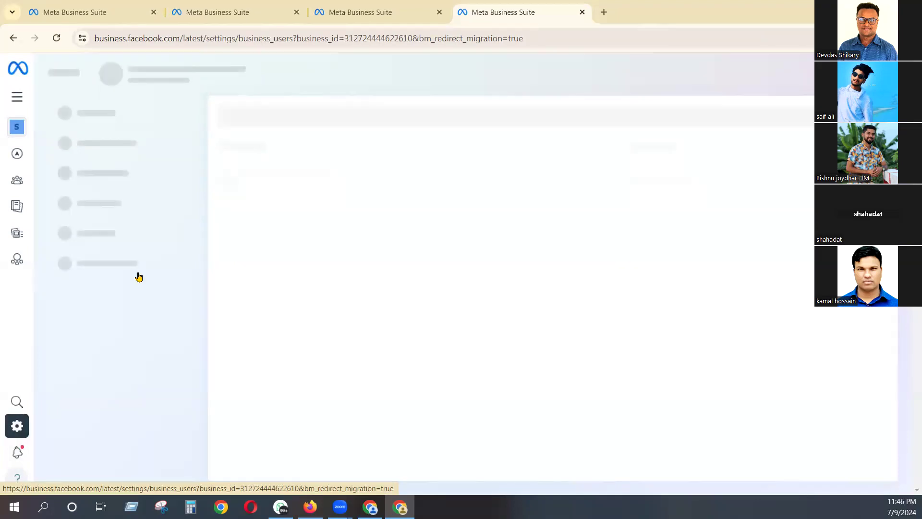
- Review the portfolio's frequently used requests and its other requests
scroll(139, 276, "down", 2)
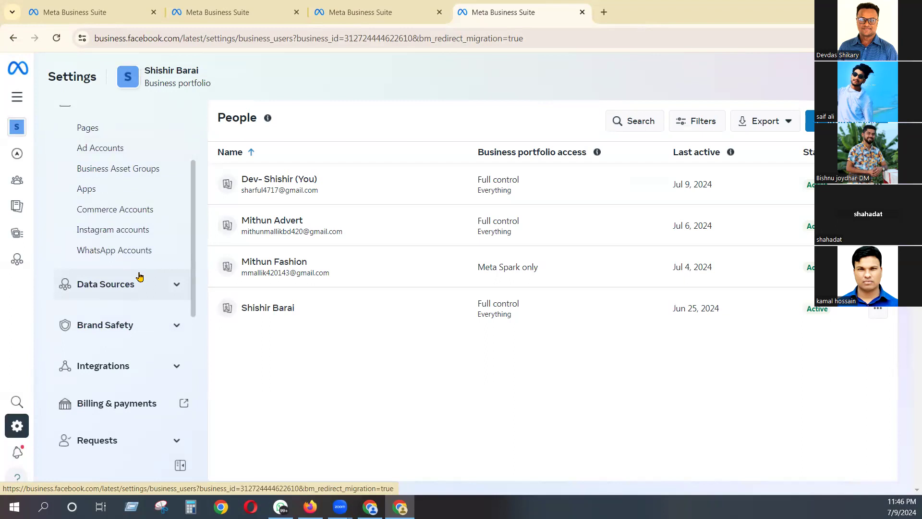
scroll(138, 276, "down", 2)
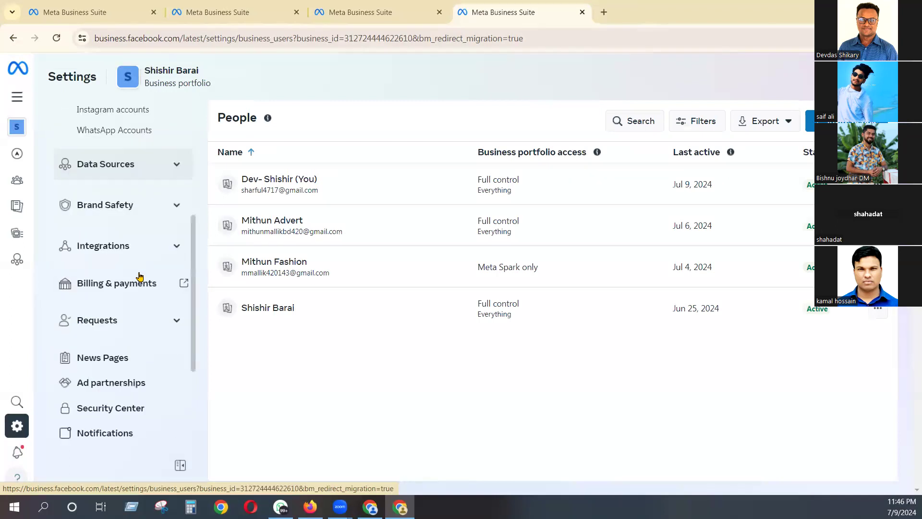
left_click(148, 328)
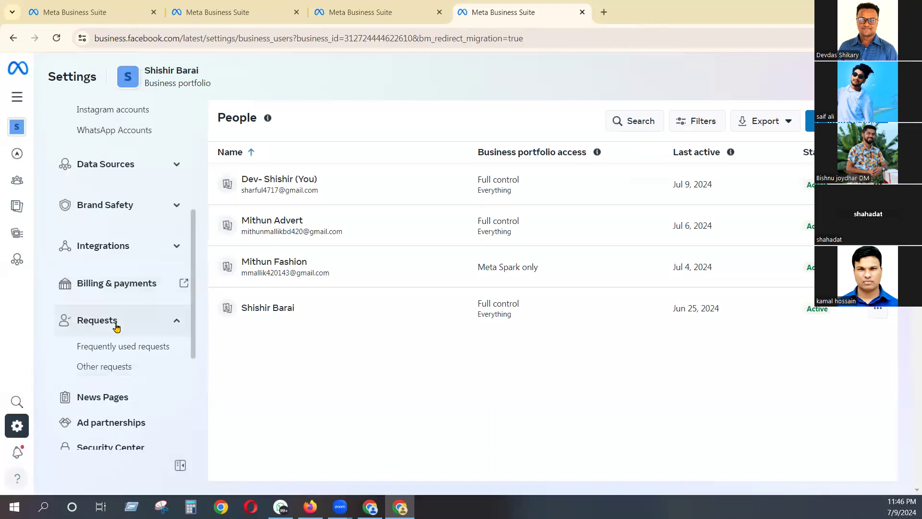
left_click(125, 356)
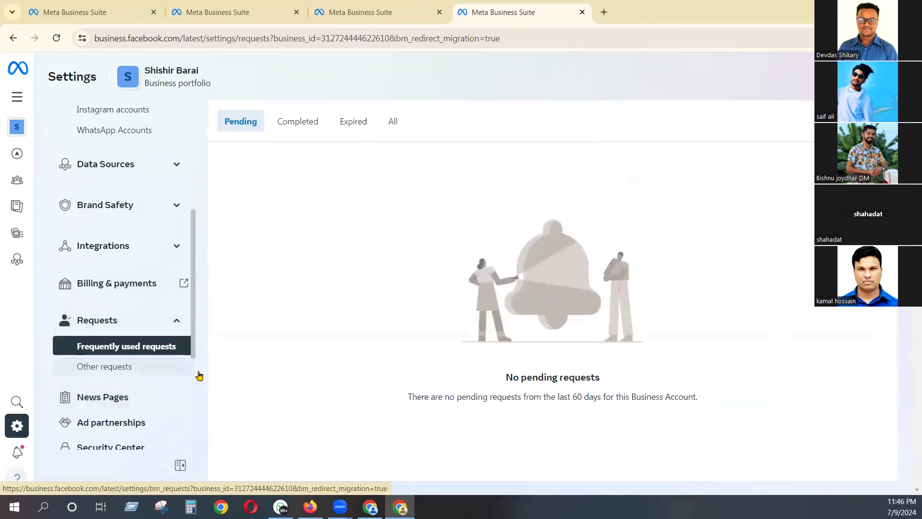
left_click_drag(484, 385, 616, 382)
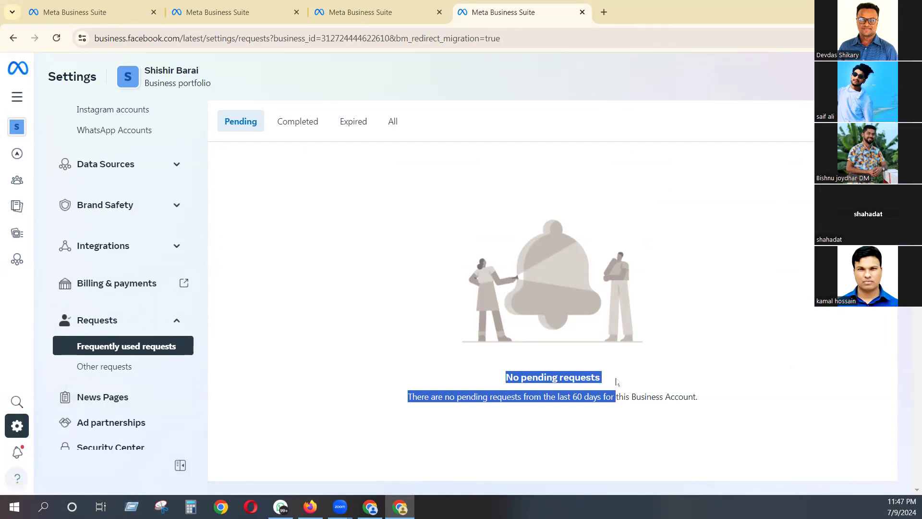
left_click(593, 381)
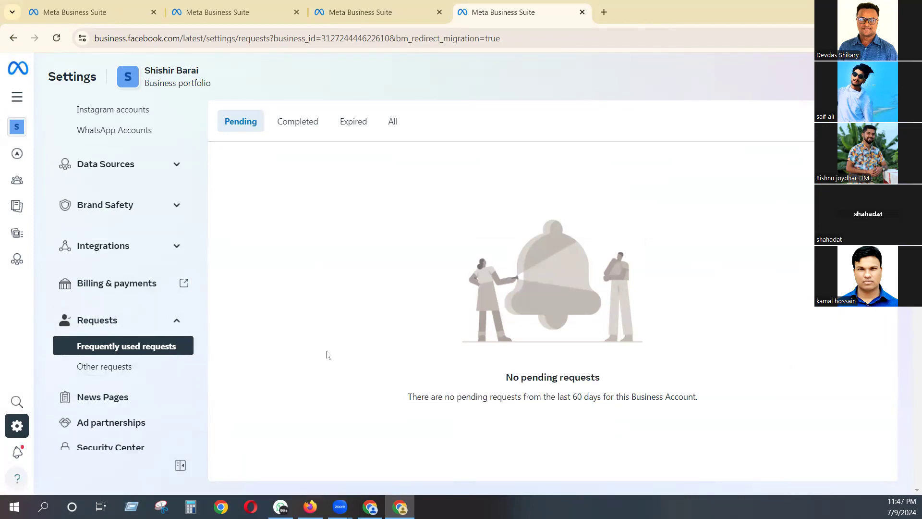
left_click(108, 369)
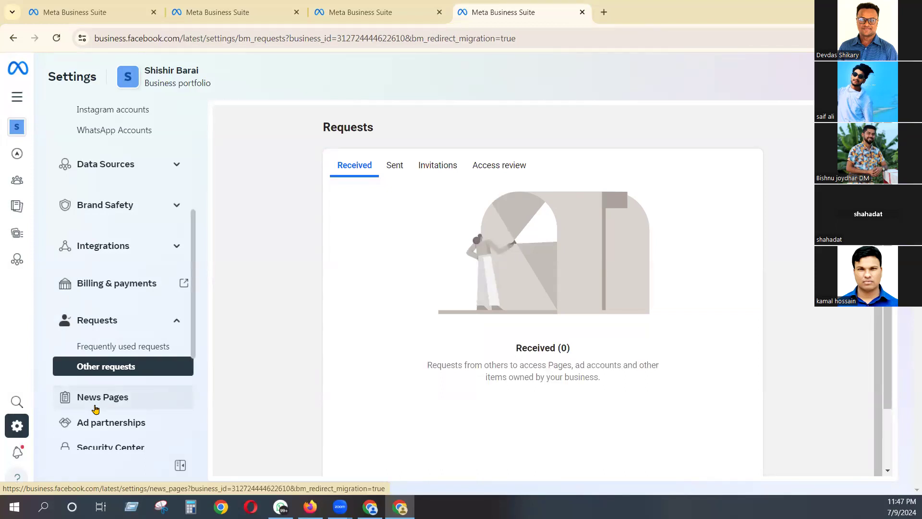
- Examine the News Pages settings, including the dialog for selecting news Pages, and close the dialog without choosing any
scroll(95, 379, "down", 3)
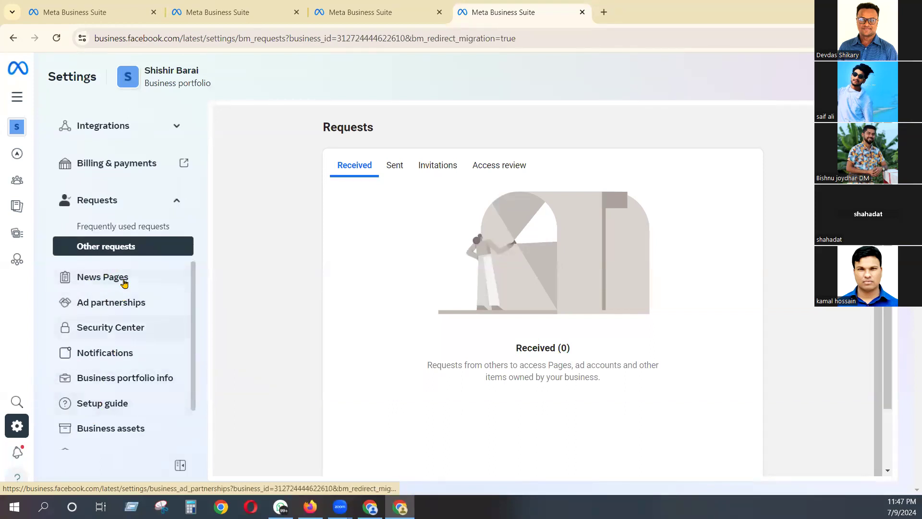
left_click(124, 282)
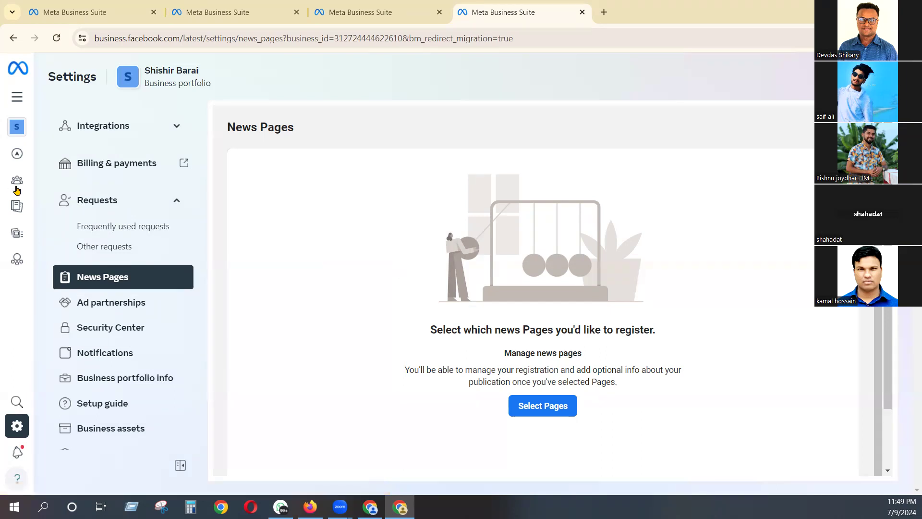
scroll(173, 198, "up", 8)
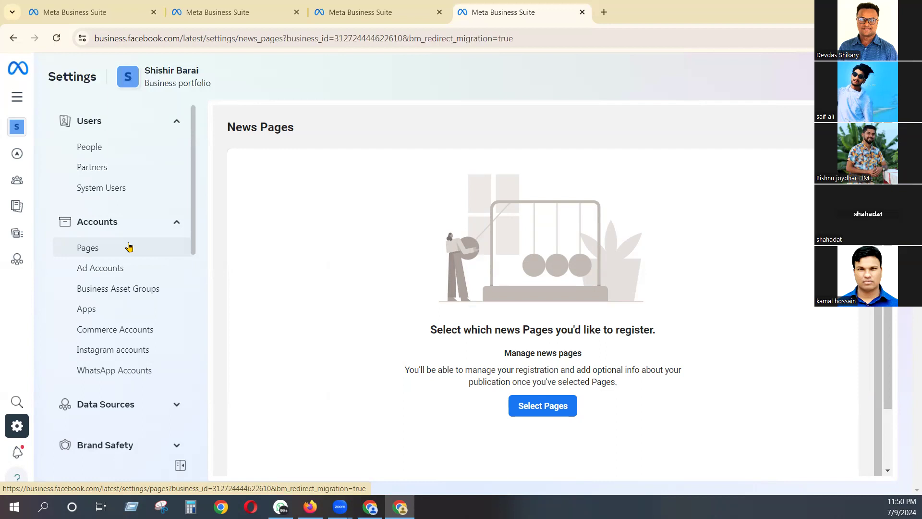
scroll(145, 246, "down", 3)
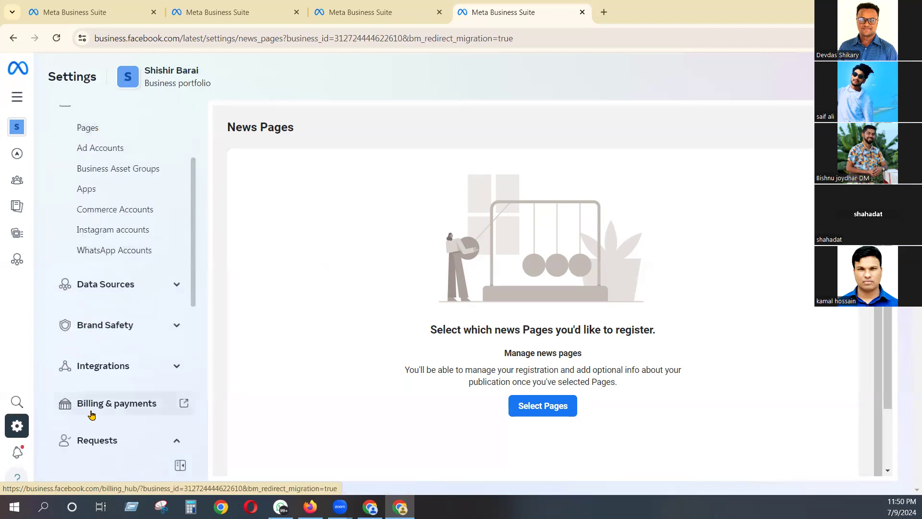
scroll(97, 438, "down", 3)
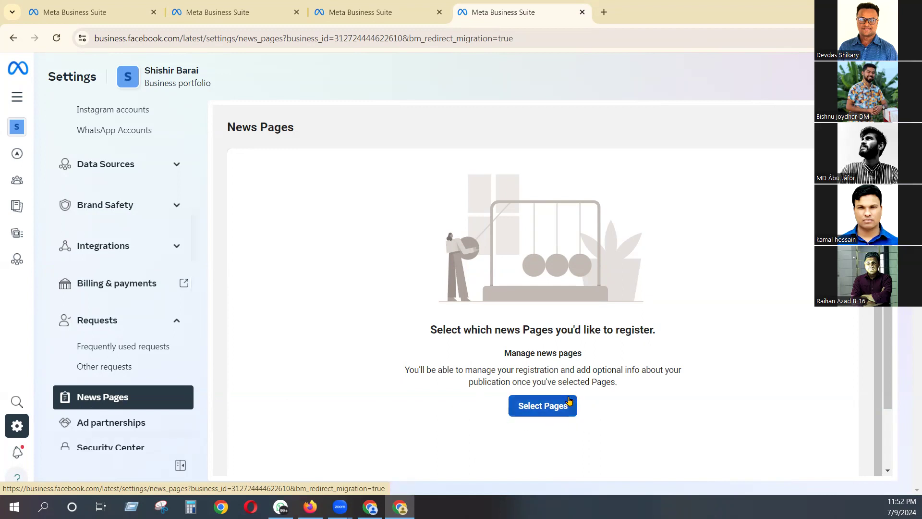
left_click(520, 405)
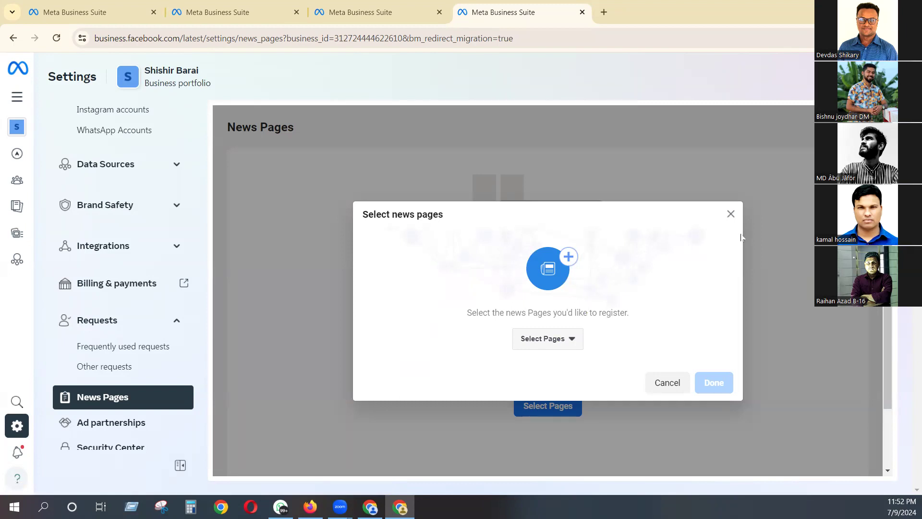
left_click(731, 214)
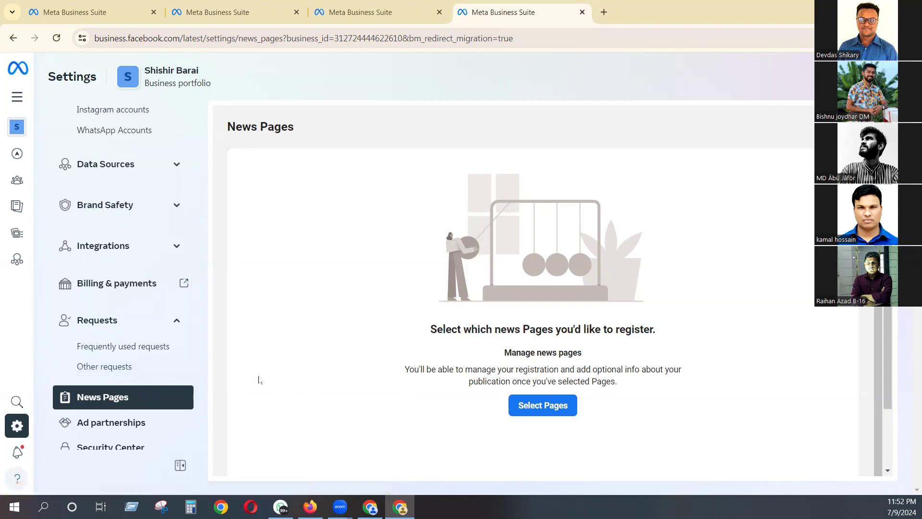
scroll(258, 380, "down", 2)
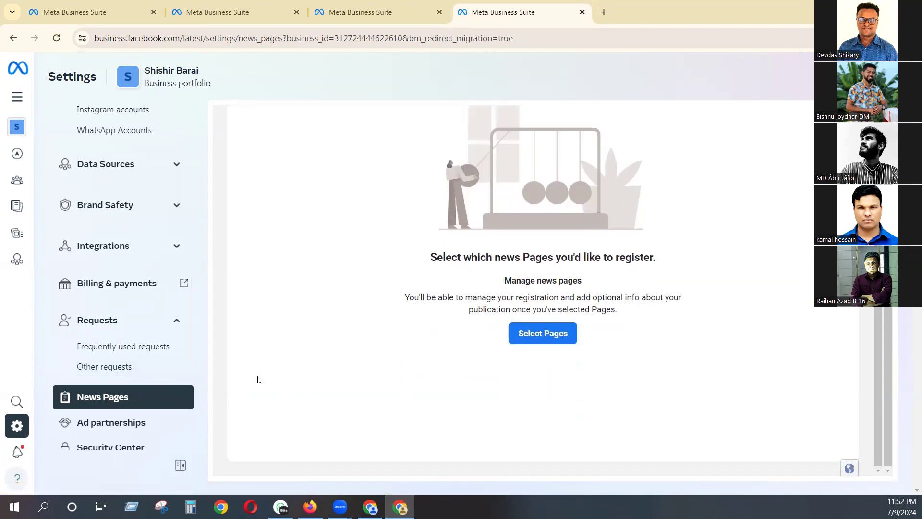
- View the Ad partnerships settings and the Security Center of the portfolio
left_click(112, 424)
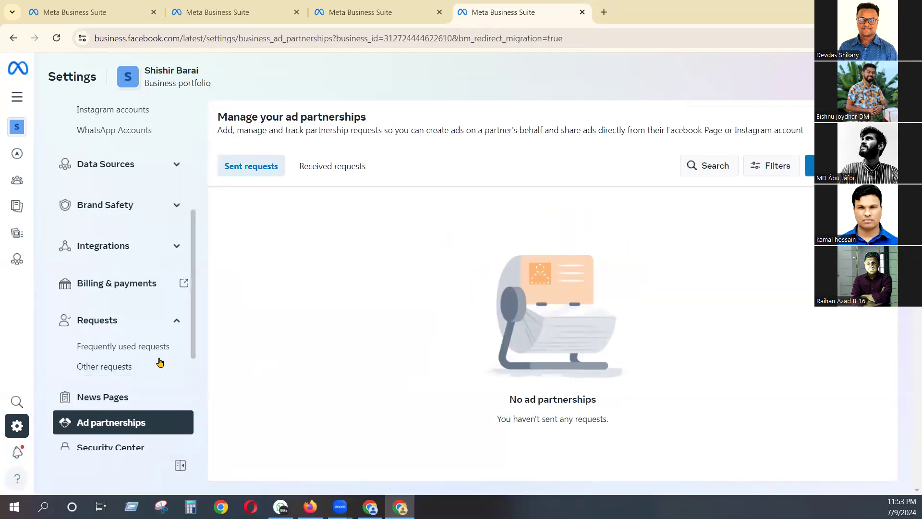
scroll(160, 362, "down", 3)
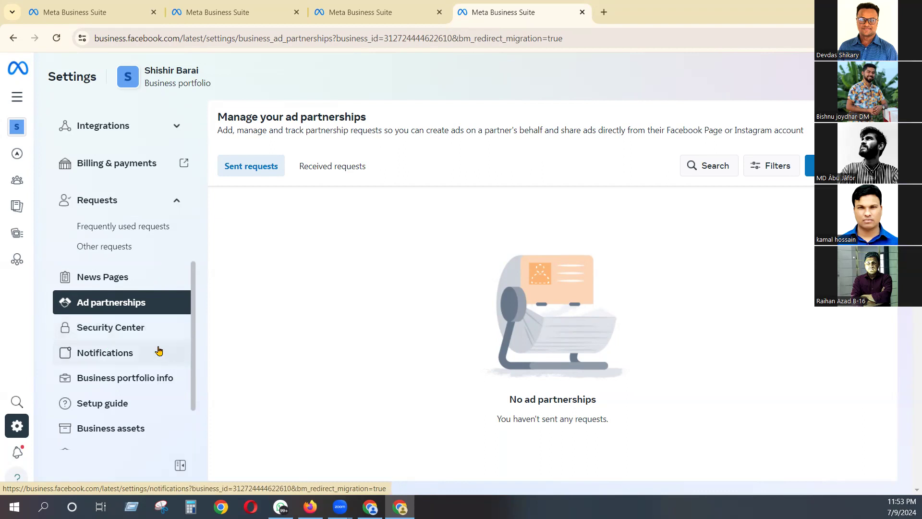
left_click(124, 328)
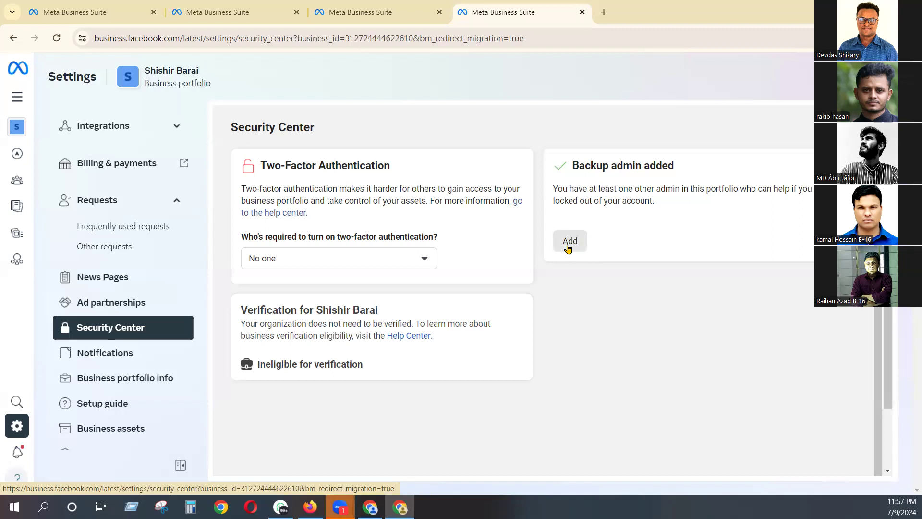
- Check the People list of the portfolio and return to the Security Center
scroll(106, 195, "up", 10)
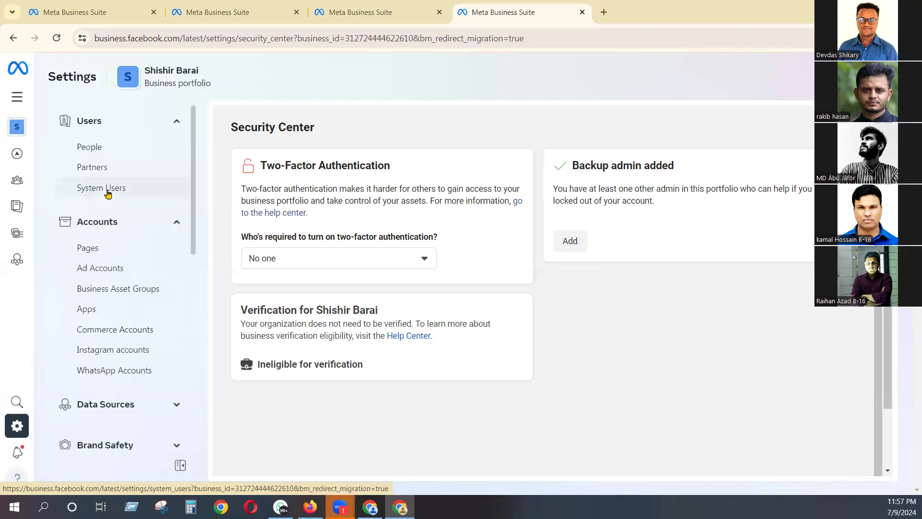
left_click(108, 147)
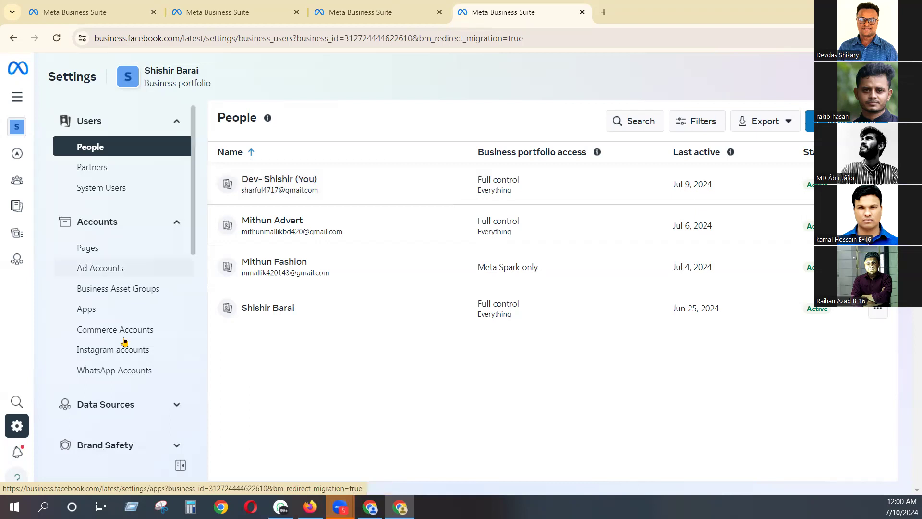
scroll(124, 341, "down", 3)
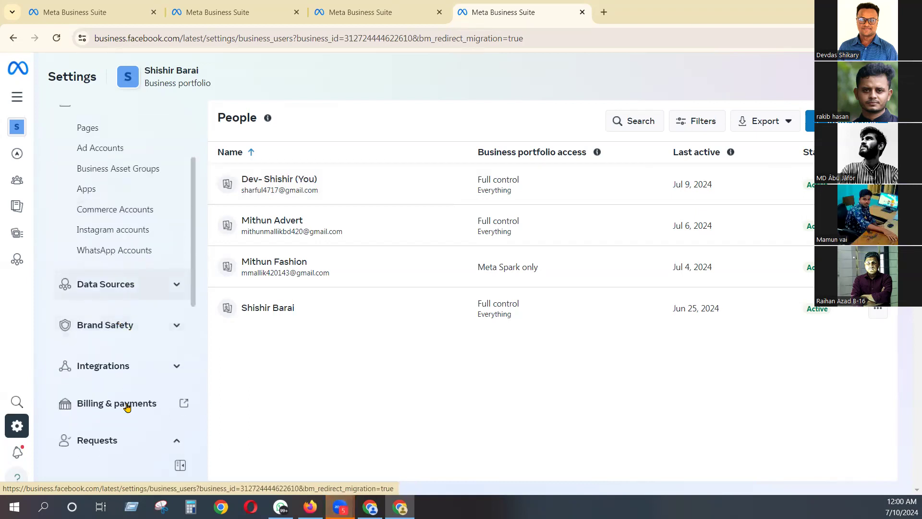
scroll(127, 407, "down", 3)
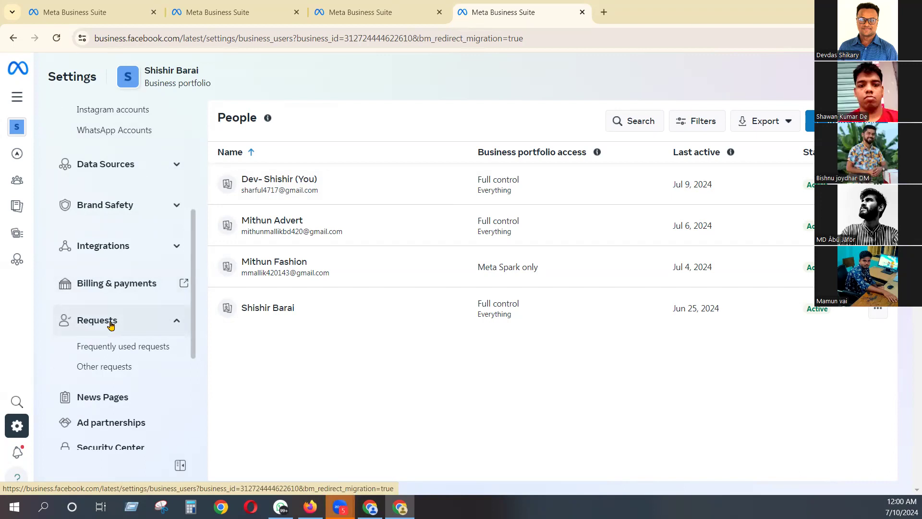
left_click(128, 448)
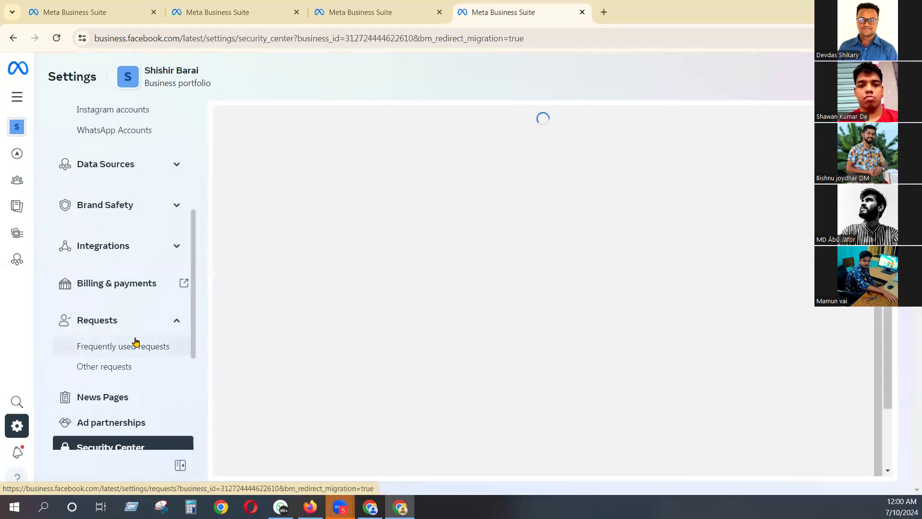
scroll(134, 343, "down", 3)
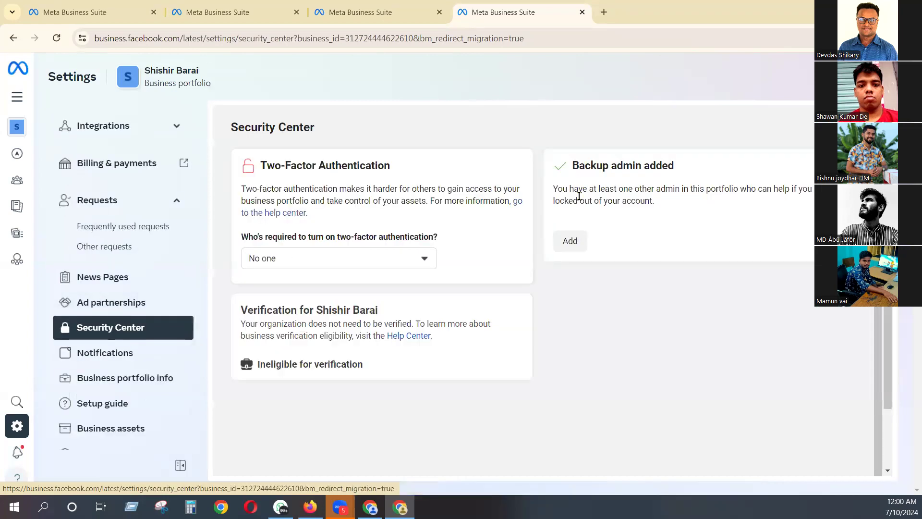
- Examine the invitation dialog for adding a backup admin in the Security Center, and close it without inviting anyone
left_click(575, 245)
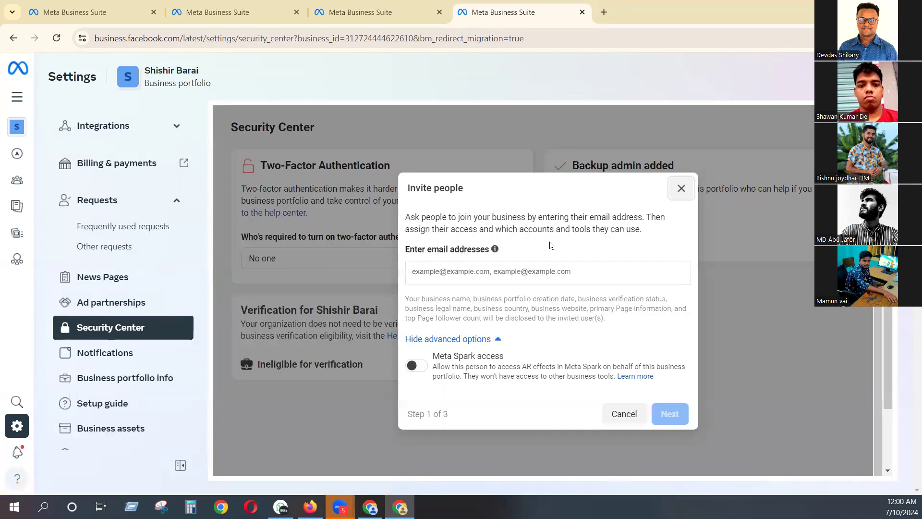
left_click(449, 269)
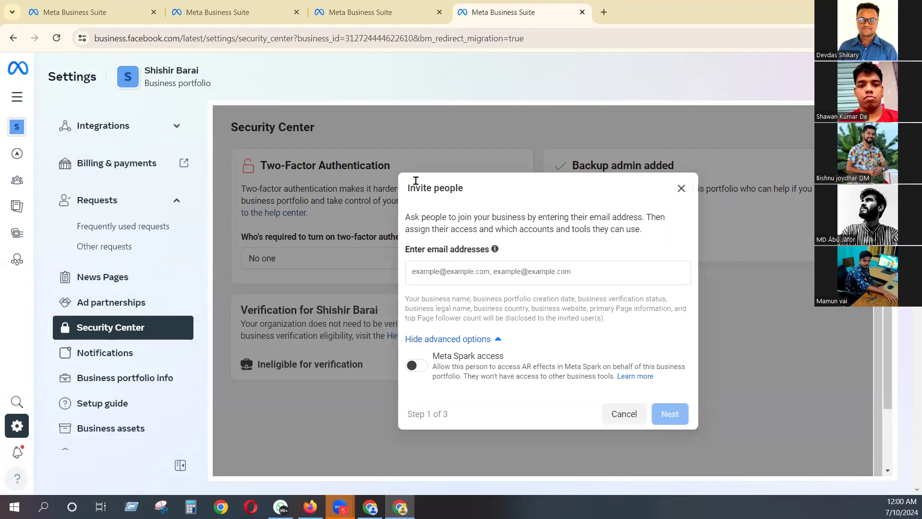
left_click_drag(407, 188, 624, 417)
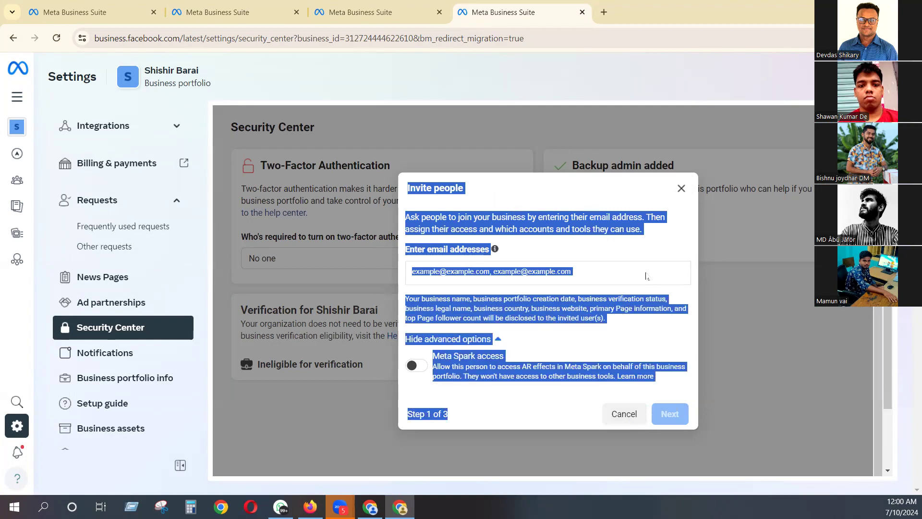
left_click(663, 254)
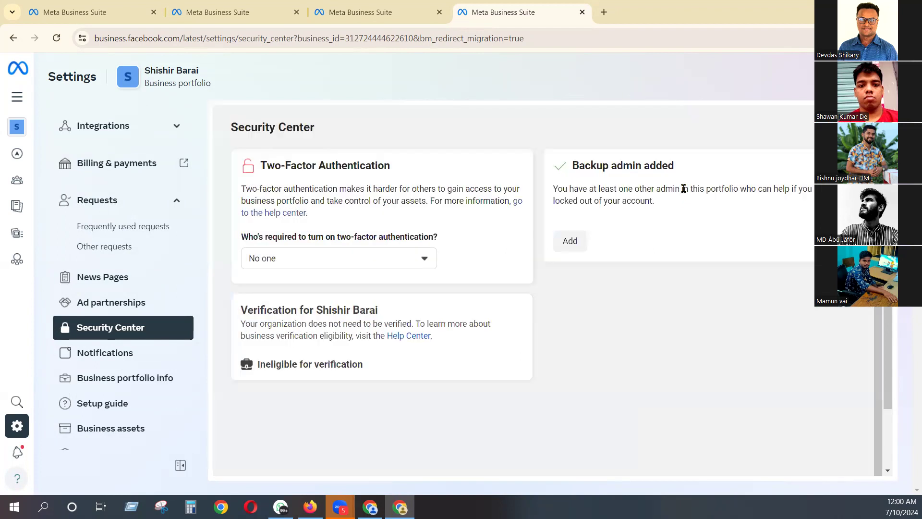
left_click(681, 189)
- Examine the Add people stage of the invitation dialog in the People settings, and close it without adding anyone
scroll(159, 173, "up", 5)
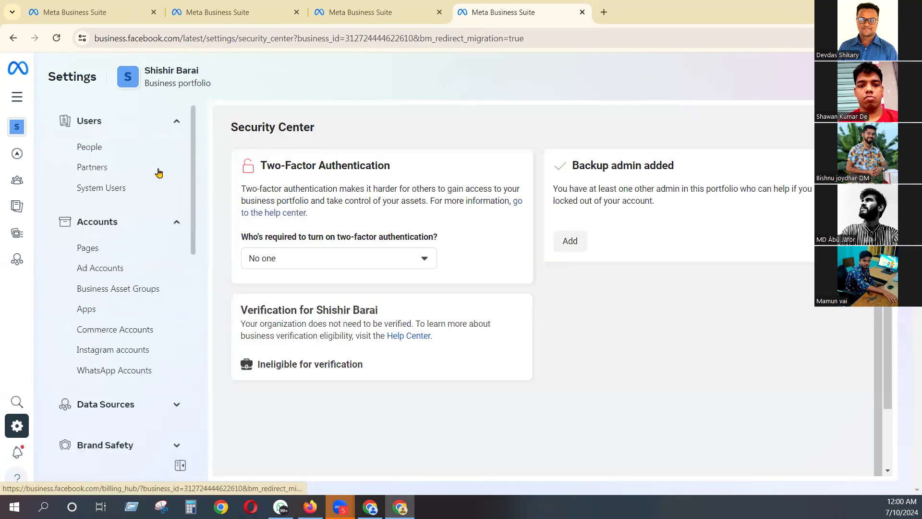
left_click(117, 149)
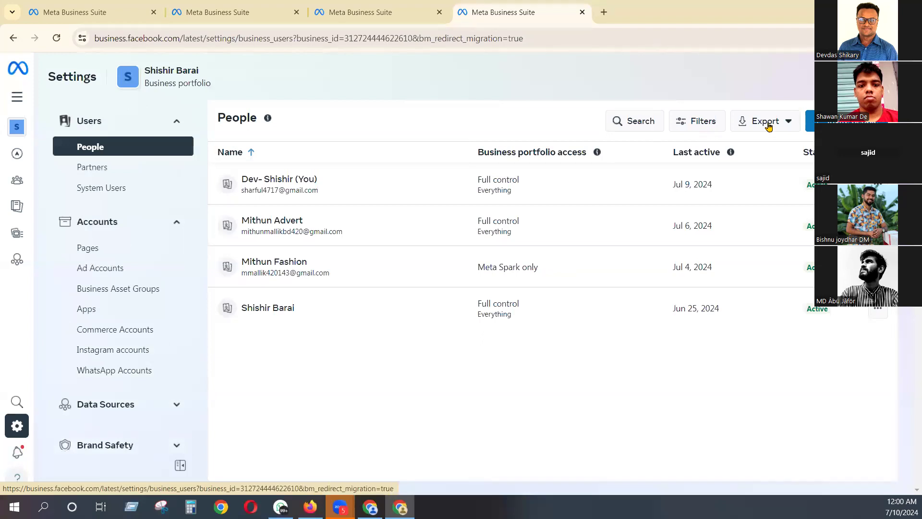
left_click(812, 121)
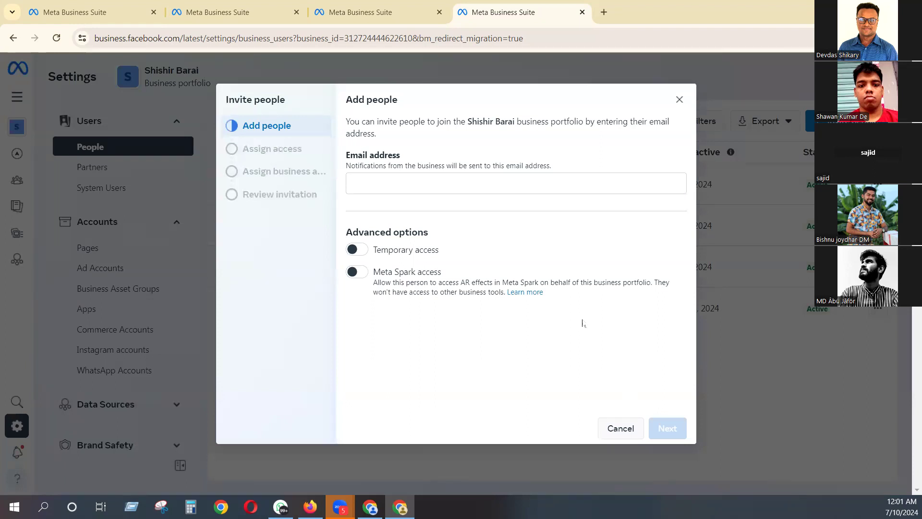
left_click(452, 182)
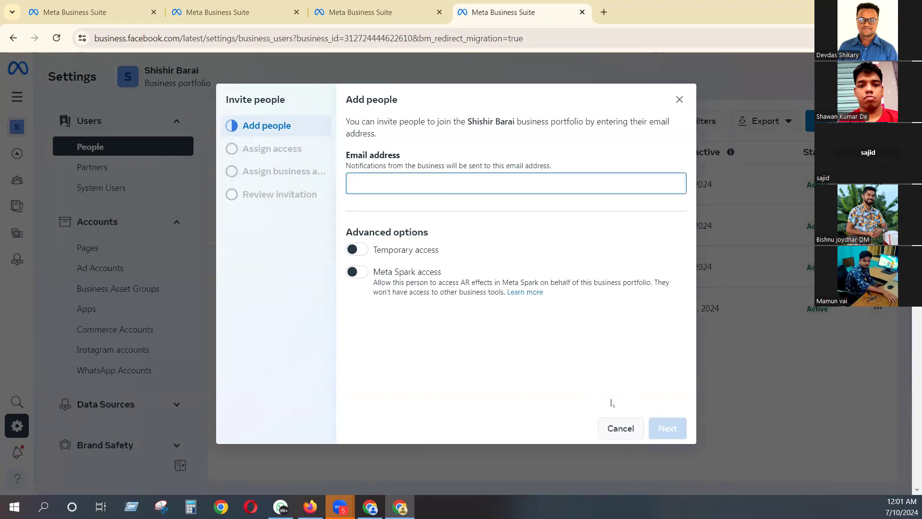
left_click_drag(224, 99, 322, 111)
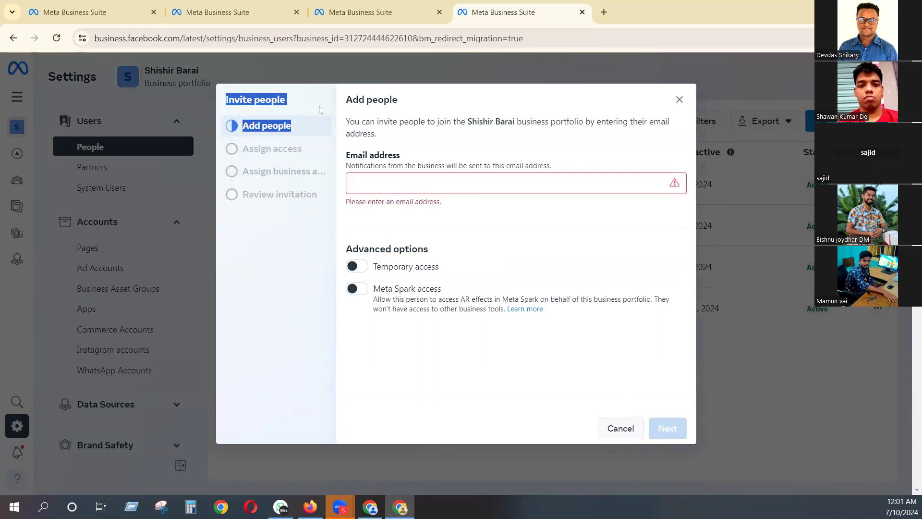
left_click(408, 181)
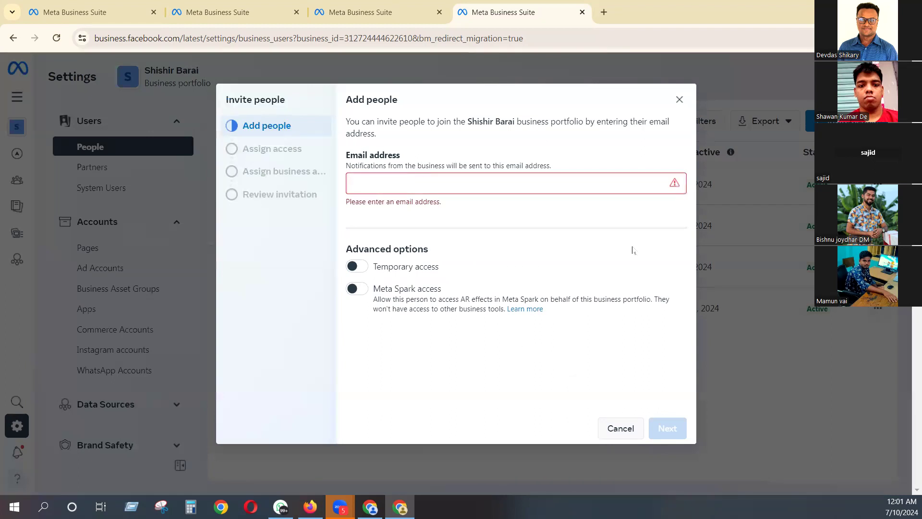
left_click(680, 99)
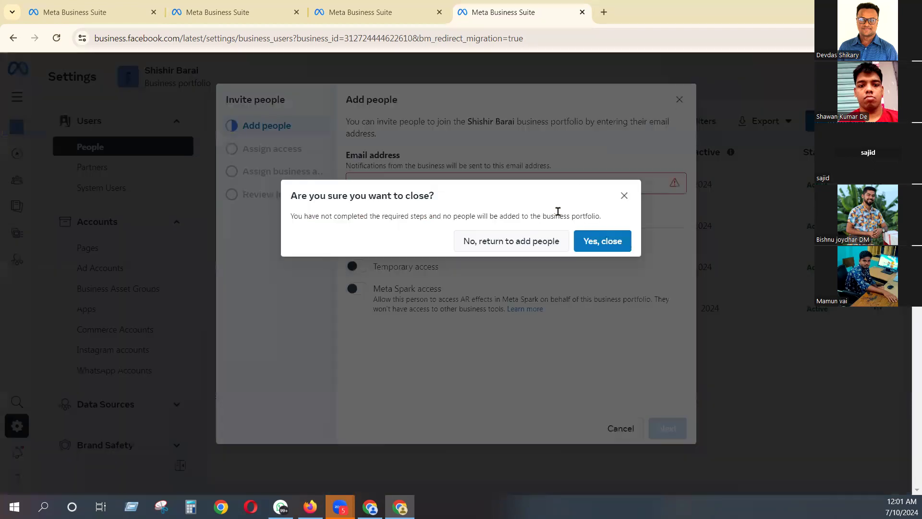
left_click(599, 245)
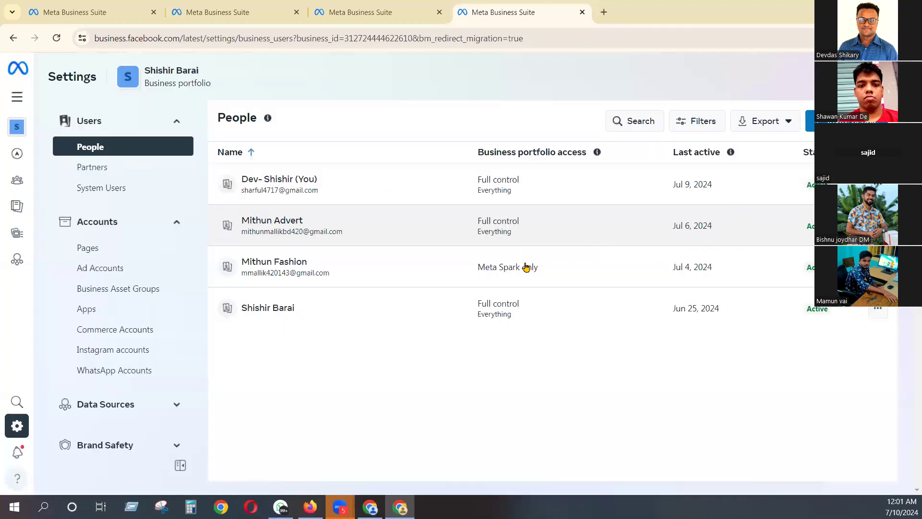
- Review the People list, return to the Security Center and check the backup admin section
scroll(123, 305, "down", 3)
scroll(124, 308, "up", 3)
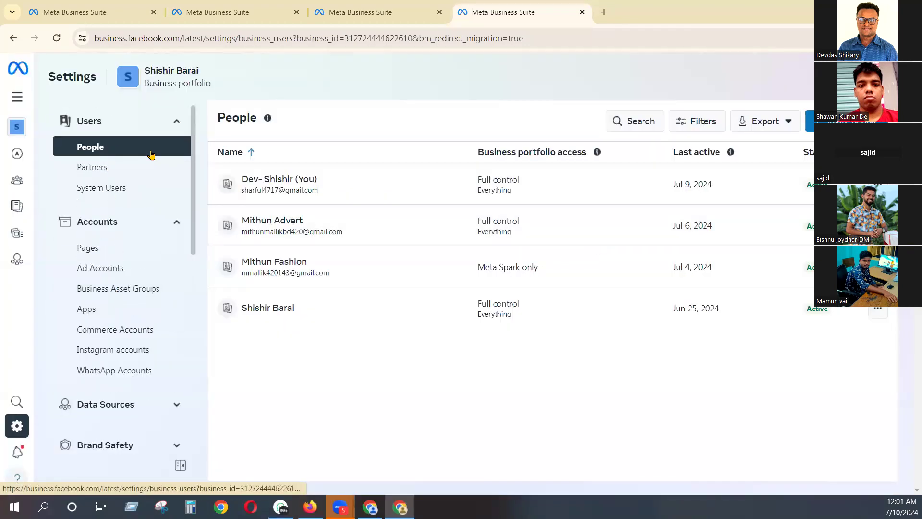
scroll(107, 362, "down", 5)
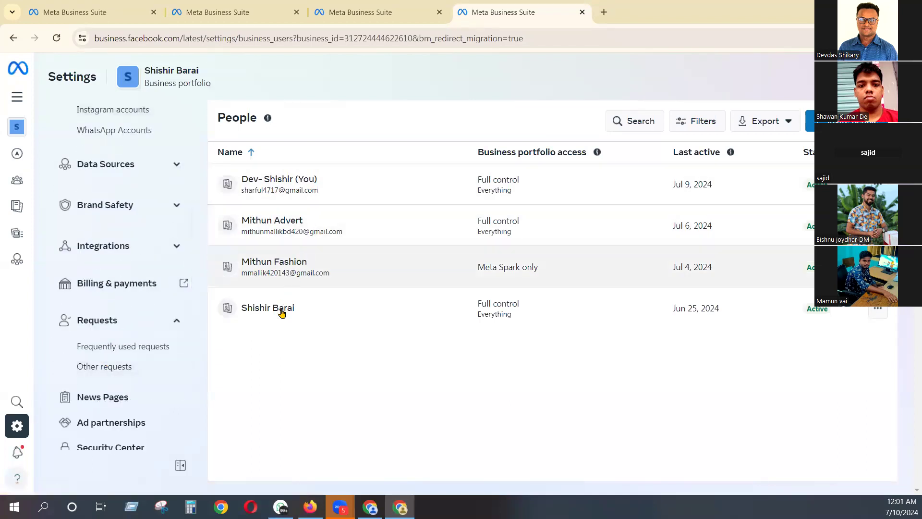
scroll(128, 421, "down", 3)
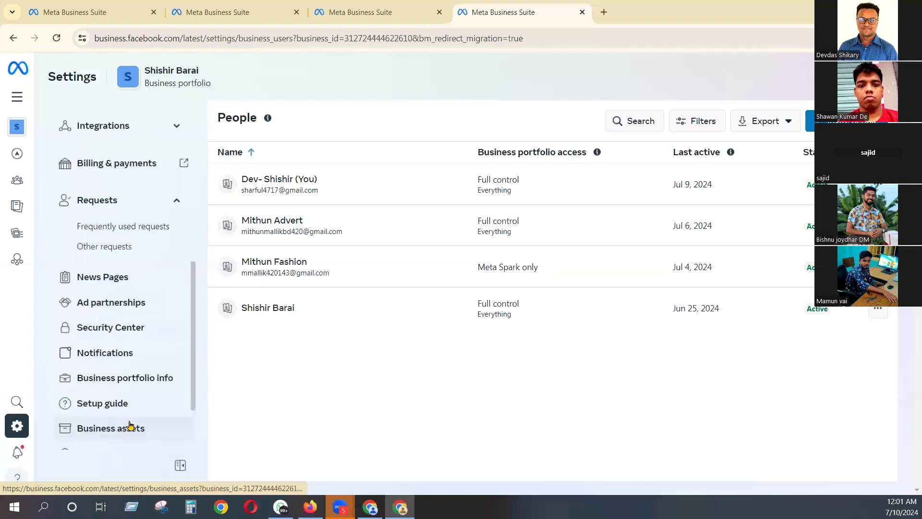
left_click(128, 336)
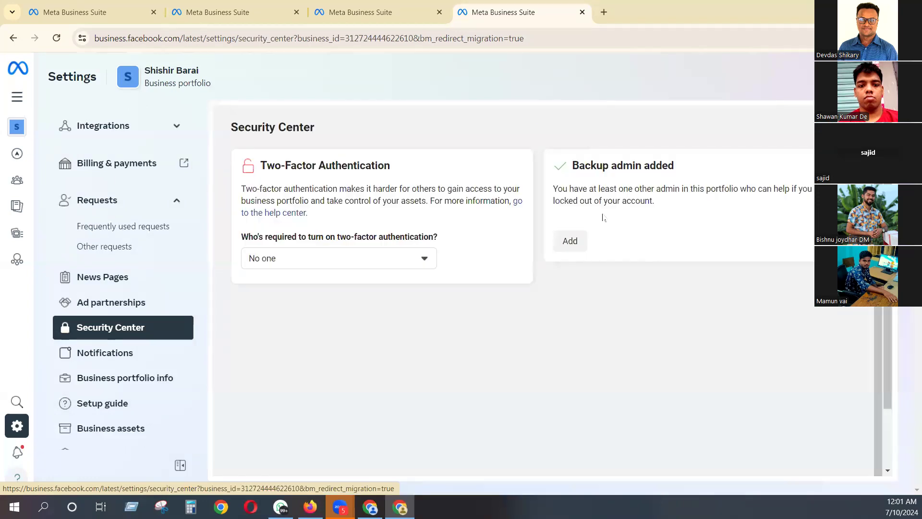
triple_click(566, 163)
left_click(566, 166)
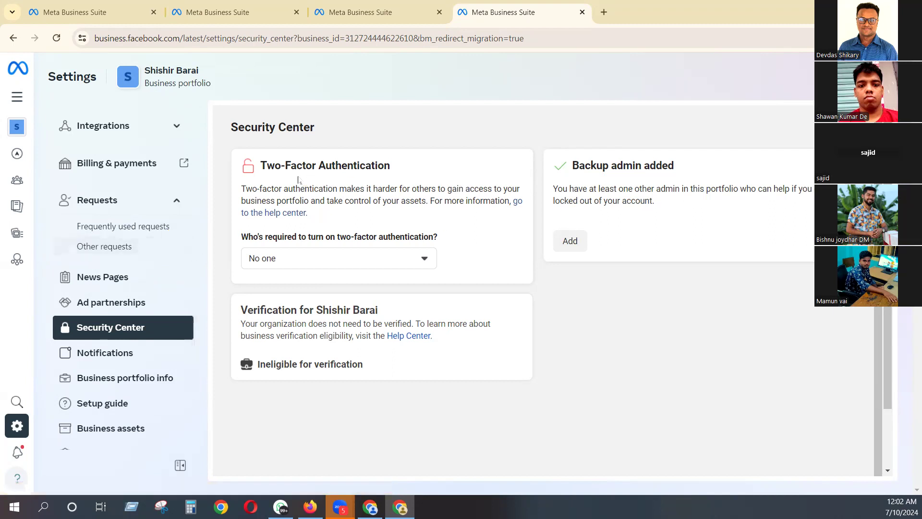
- Read the Two-Factor Authentication section of the Security Center
left_click_drag(258, 169, 425, 162)
left_click(412, 163)
left_click_drag(261, 161, 398, 170)
left_click(399, 170)
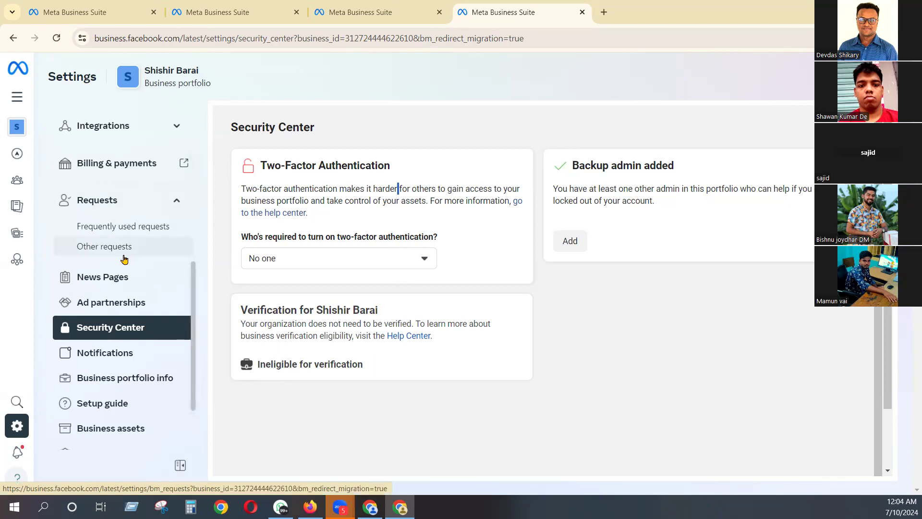
- Examine the options for who is required to turn on two-factor authentication, and close the list without changing the selection
left_click(279, 258)
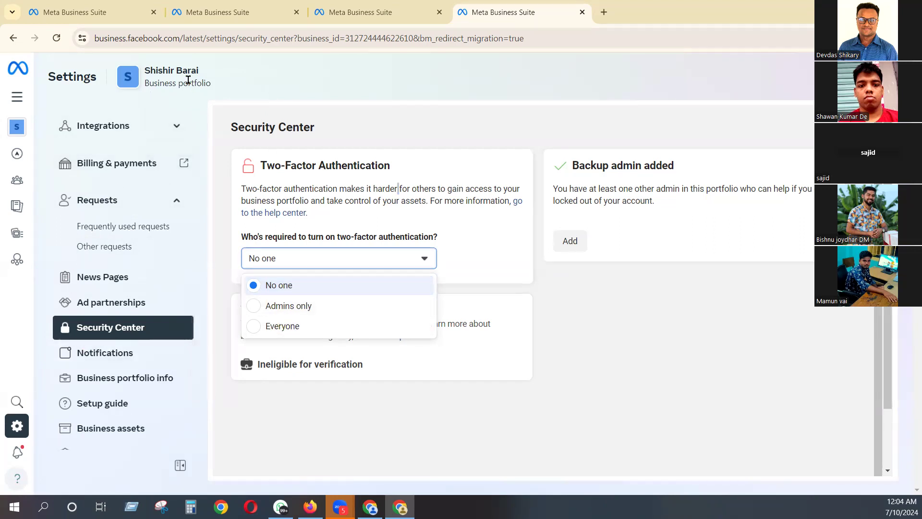
left_click_drag(148, 70, 223, 70)
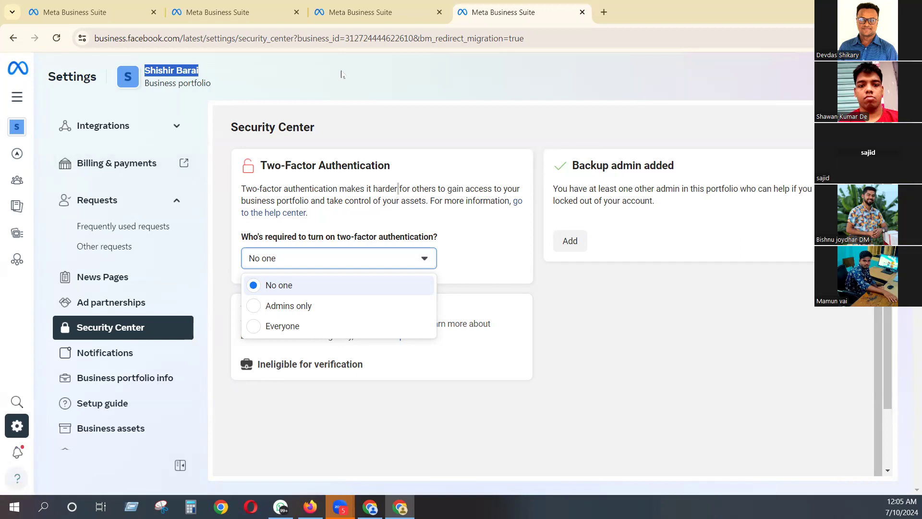
left_click(544, 92)
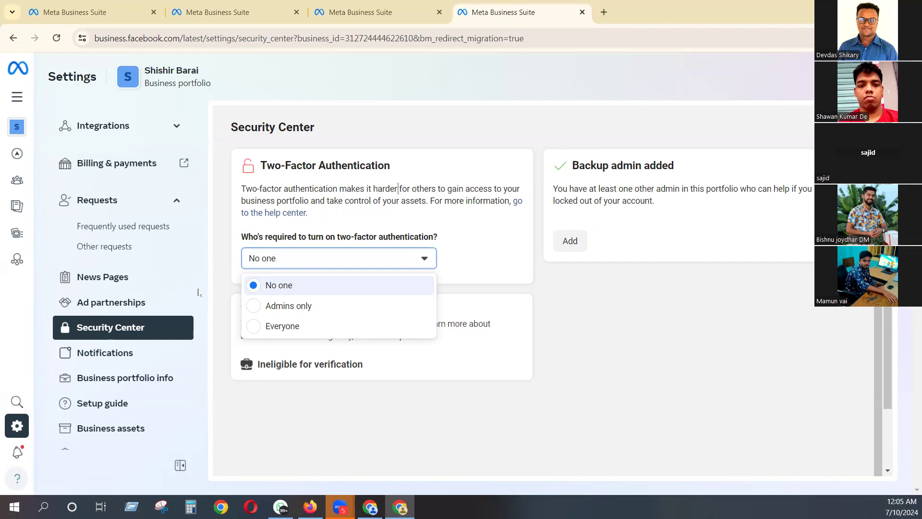
left_click(217, 288)
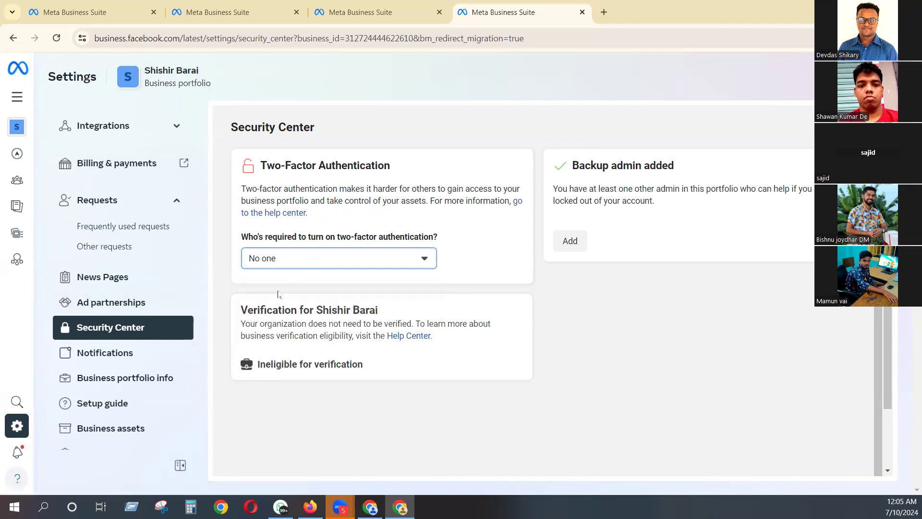
left_click(288, 260)
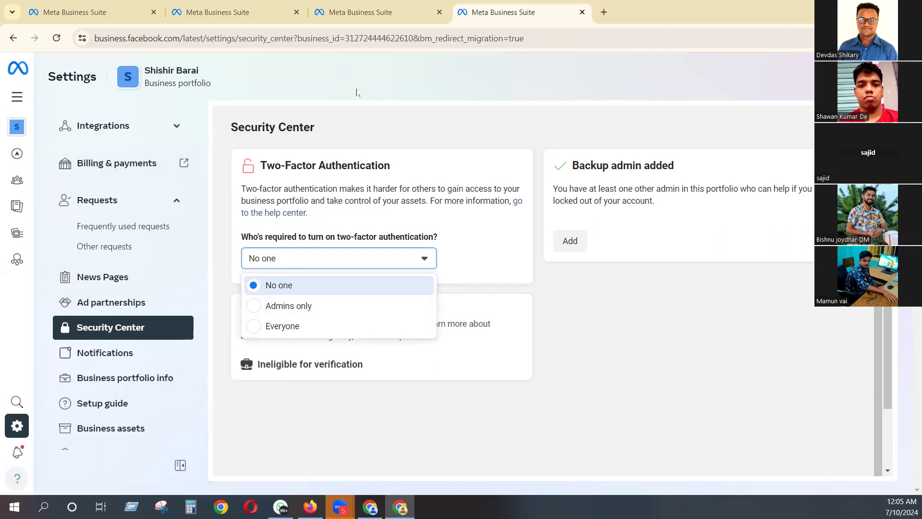
left_click(261, 261)
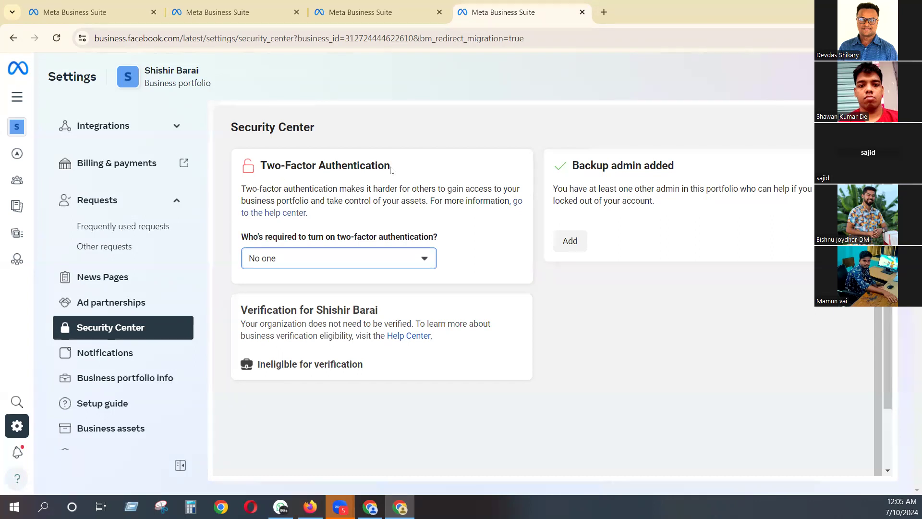
- Revisit the Two-Factor Authentication and backup admin sections of the Security Center
left_click(348, 164)
left_click_drag(346, 164, 259, 165)
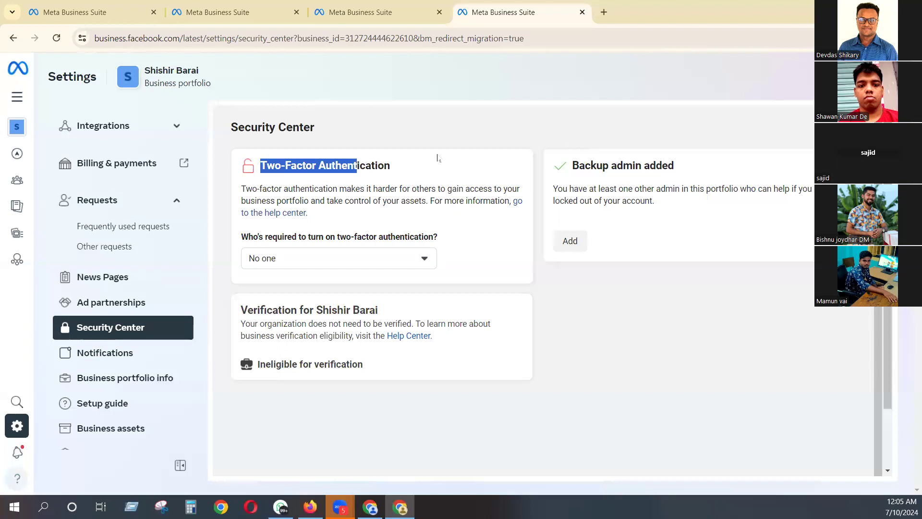
left_click_drag(677, 163, 568, 166)
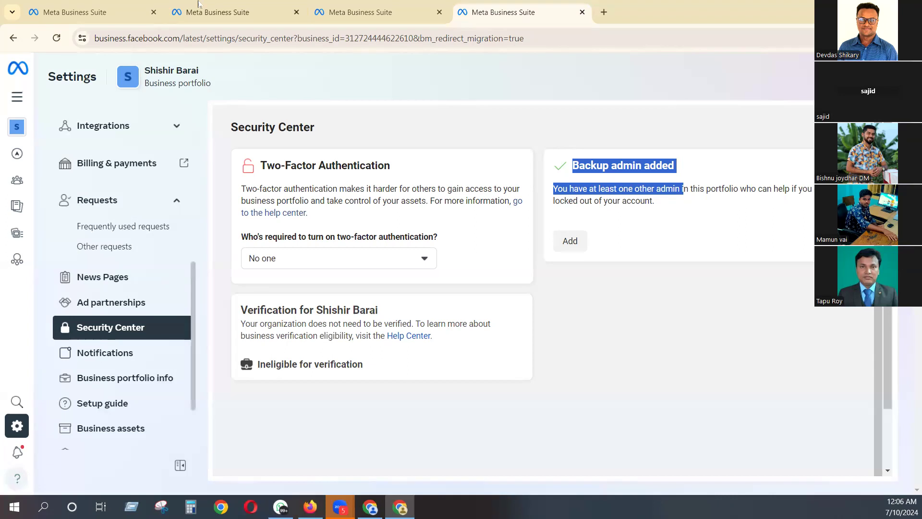
- View the portfolio's notification settings and check the email and notification options for business permissions and business roles
left_click(117, 354)
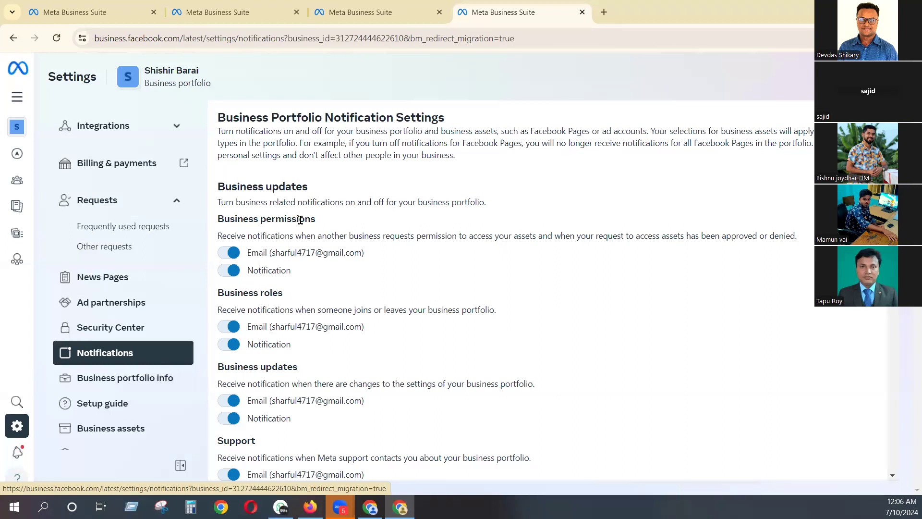
left_click_drag(302, 220, 230, 221)
left_click_drag(273, 253, 389, 260)
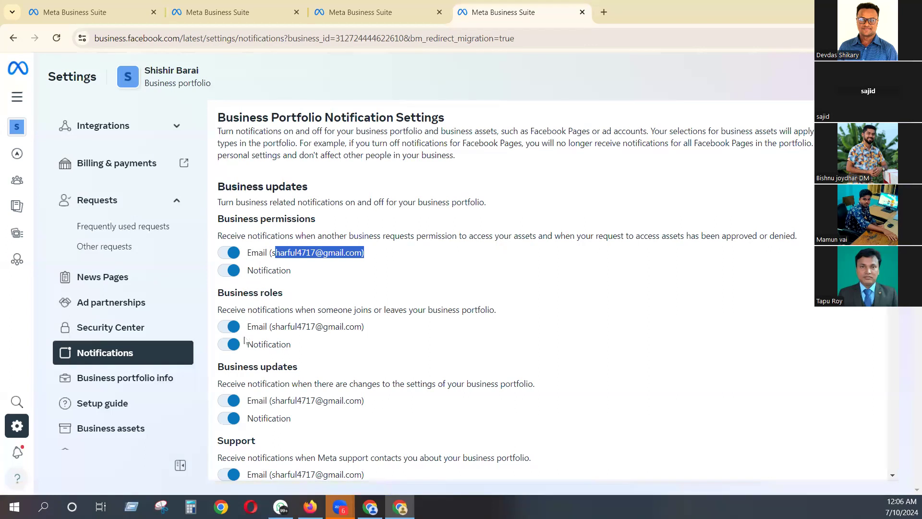
left_click(264, 326)
left_click_drag(263, 326, 370, 342)
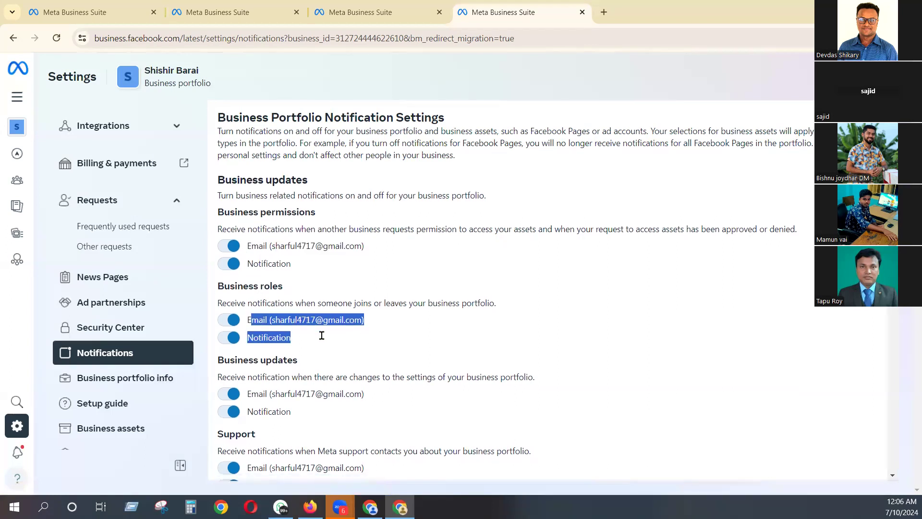
- Examine the remaining notification settings, from business updates and Partner Program Updates through catalogs, data and apps
scroll(318, 334, "down", 2)
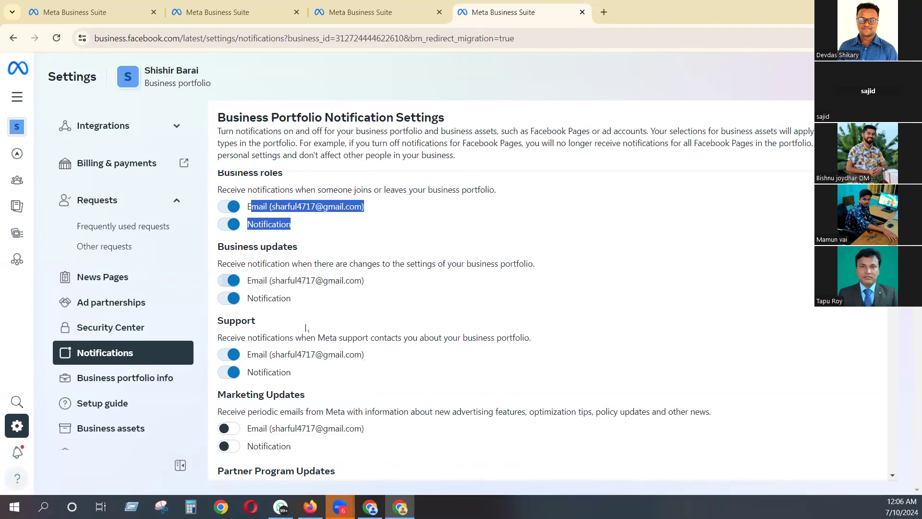
scroll(310, 328, "down", 2)
scroll(310, 308, "down", 4)
scroll(225, 259, "up", 2)
left_click_drag(219, 260, 330, 267)
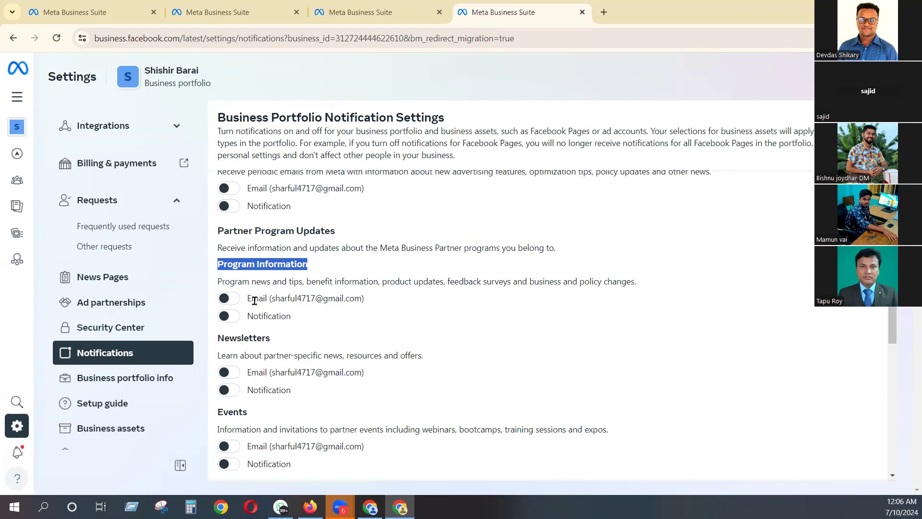
left_click(229, 302)
scroll(290, 300, "down", 10)
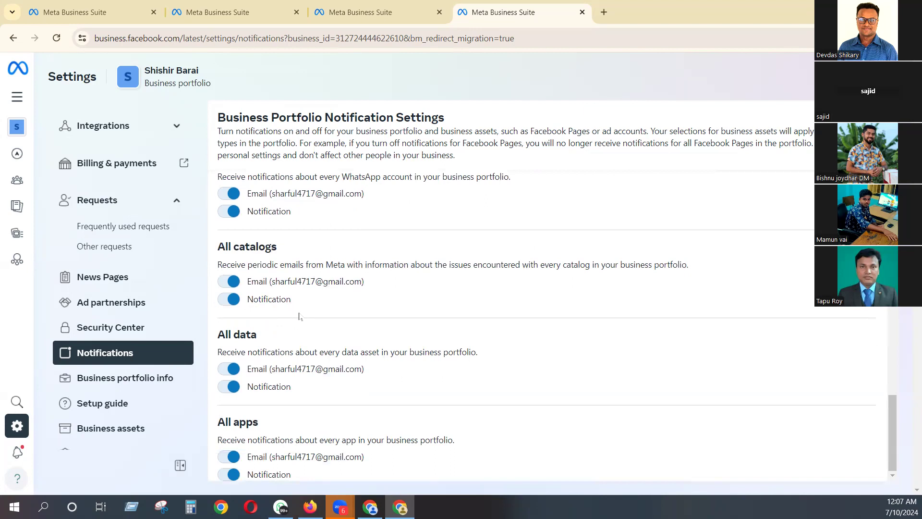
scroll(299, 316, "up", 15)
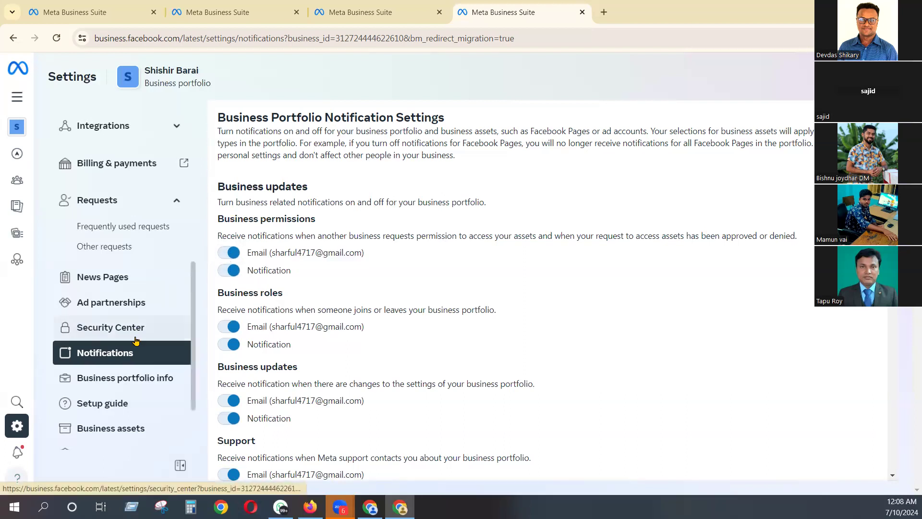
- View the business portfolio info, including the business details, business options and My info sections
left_click(144, 377)
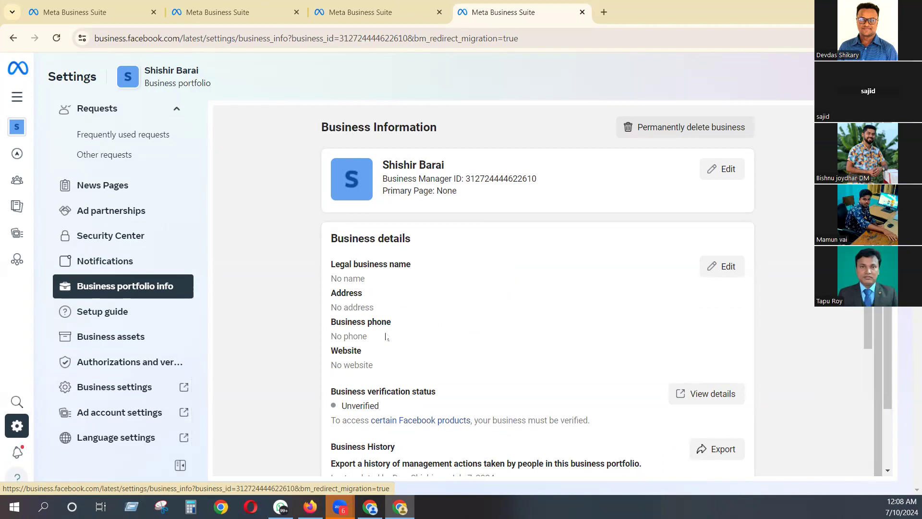
scroll(387, 336, "down", 6)
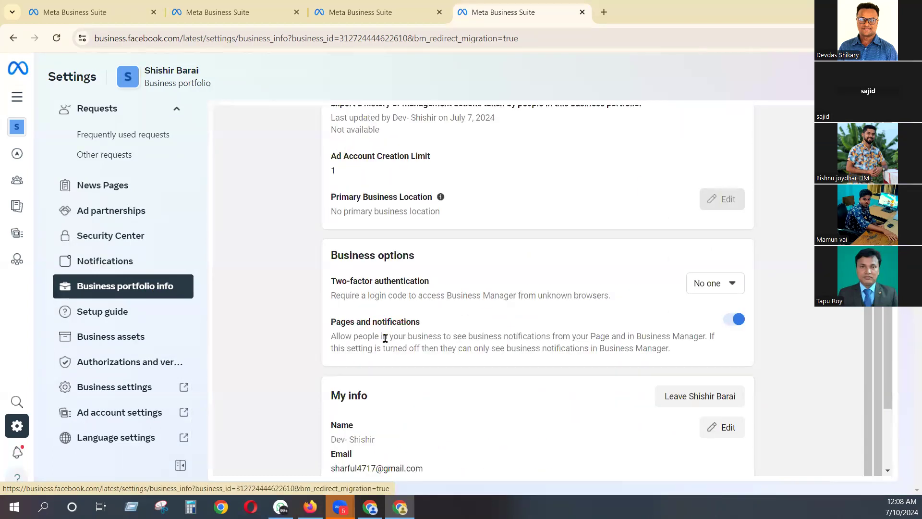
- Examine the business details in the portfolio info, focusing on the Ad Account Creation Limit and its value
scroll(386, 338, "down", 2)
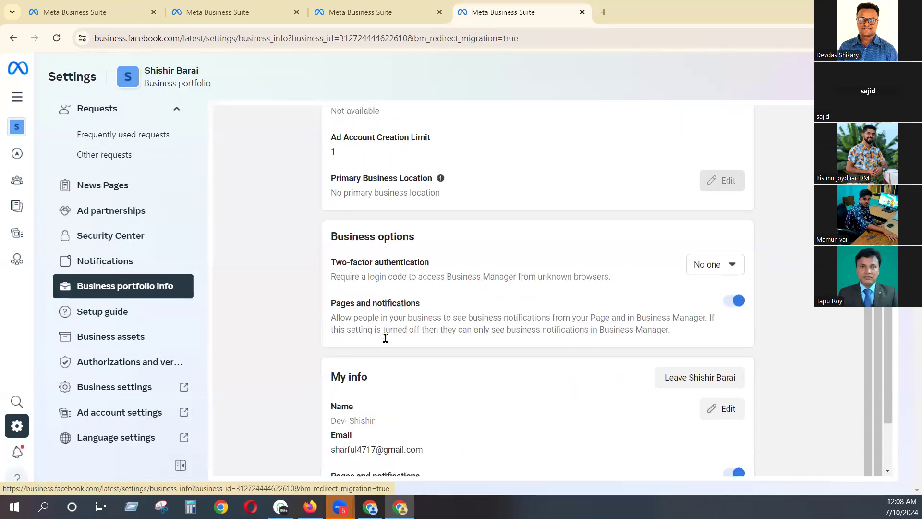
scroll(388, 341, "up", 2)
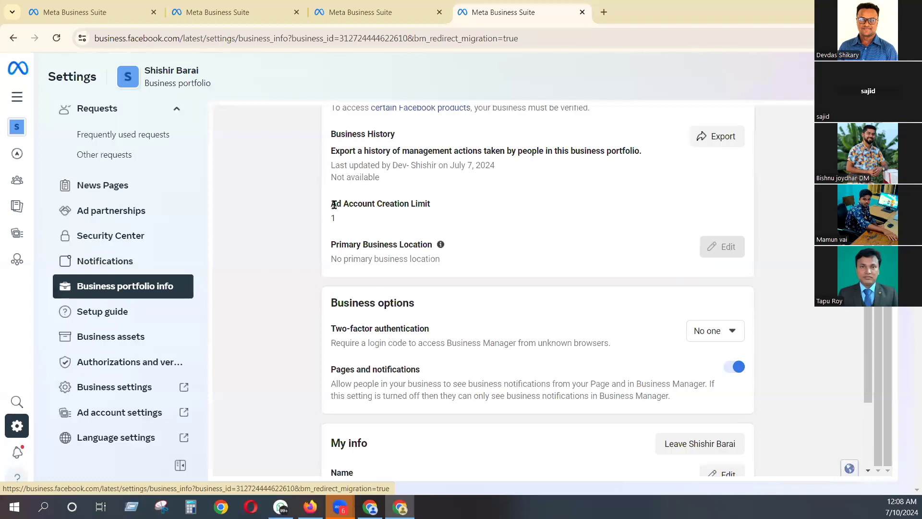
left_click_drag(335, 205, 430, 204)
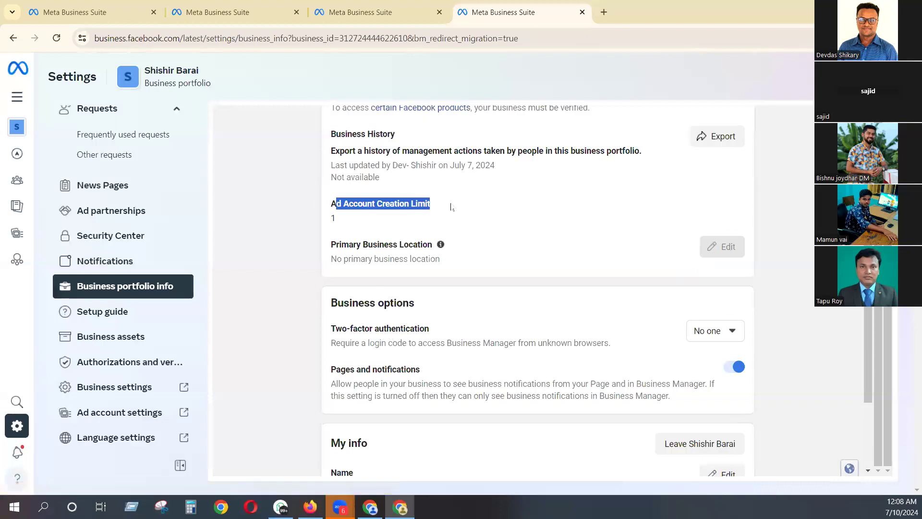
left_click(336, 219)
left_click_drag(329, 204, 376, 203)
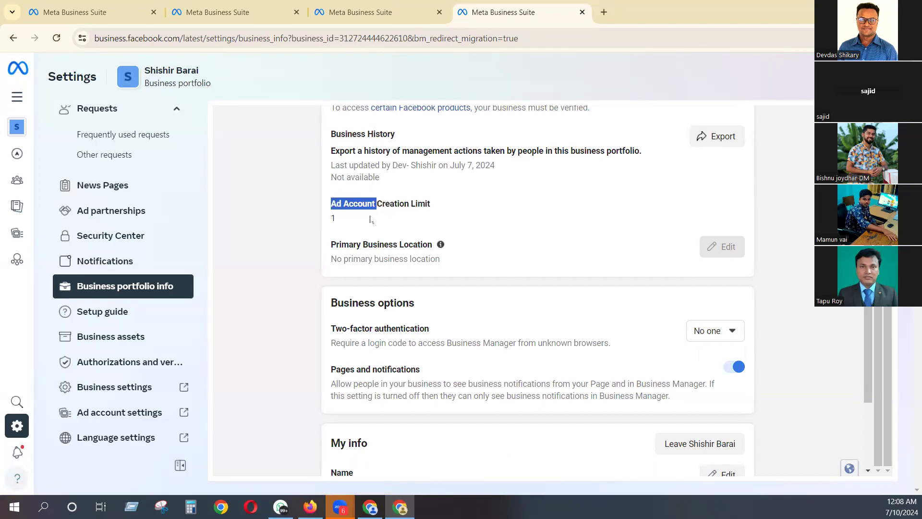
left_click(334, 217)
double_click(333, 217)
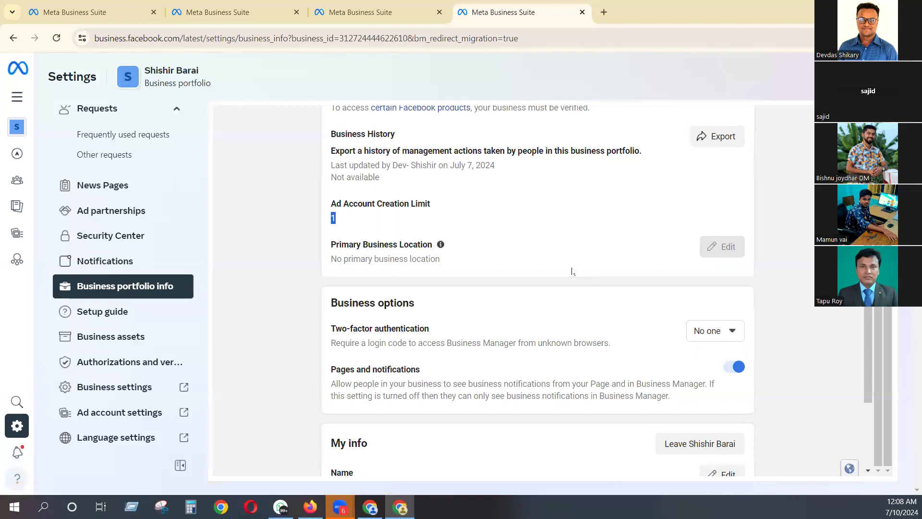
left_click(337, 219)
left_click_drag(331, 203, 442, 218)
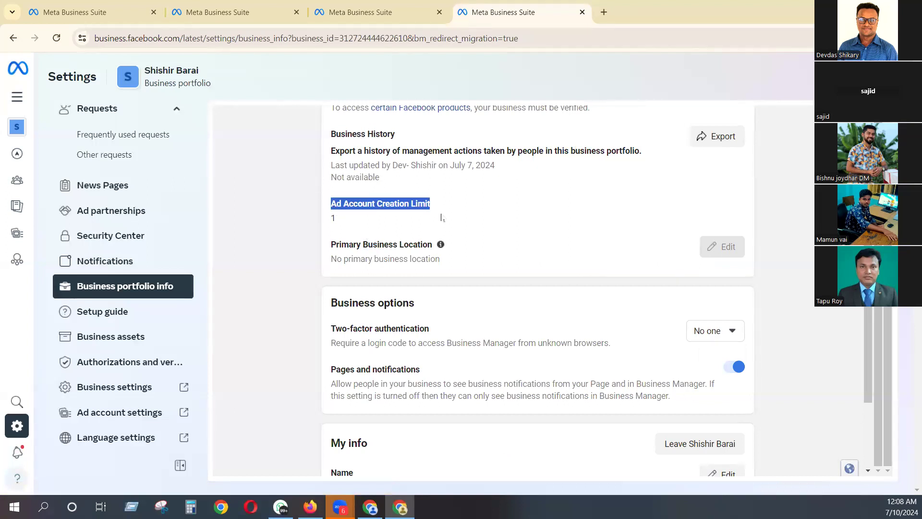
left_click(358, 218)
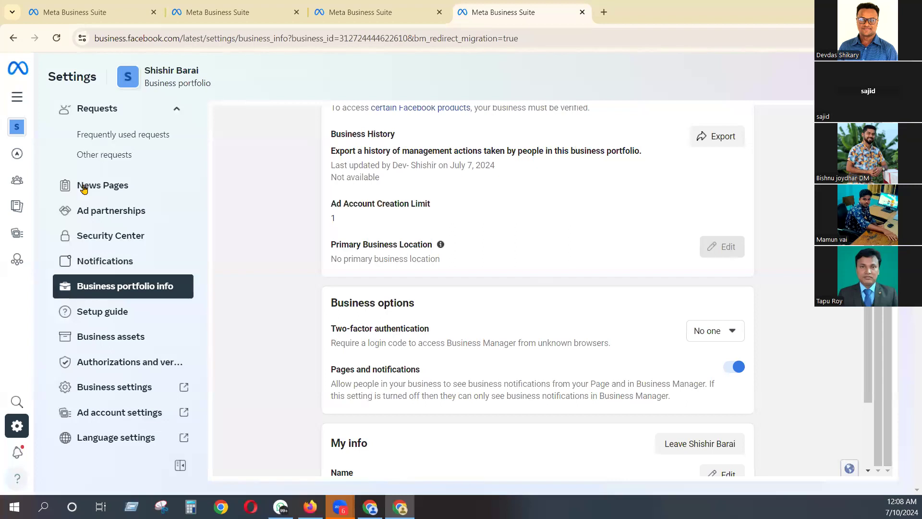
- View the portfolio's ad accounts and check the options for adding one, including creating a new ad account, without adding any
scroll(84, 190, "up", 10)
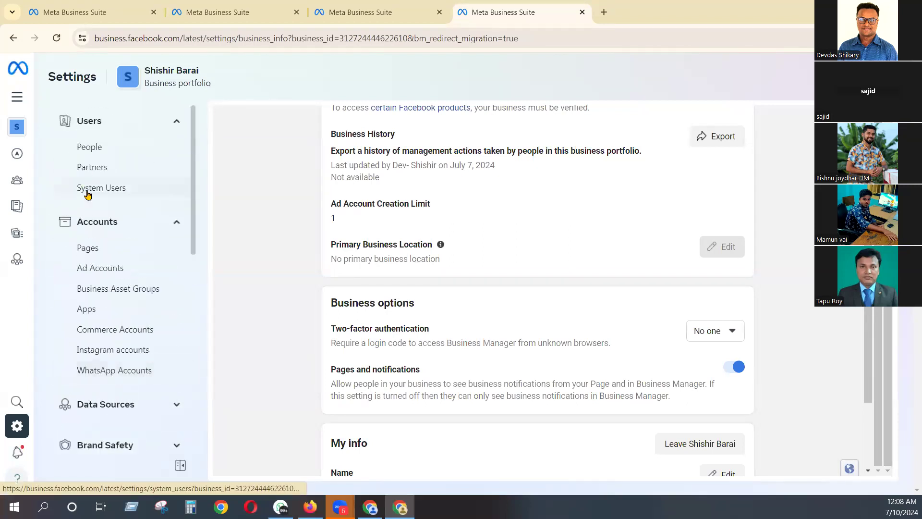
left_click(92, 274)
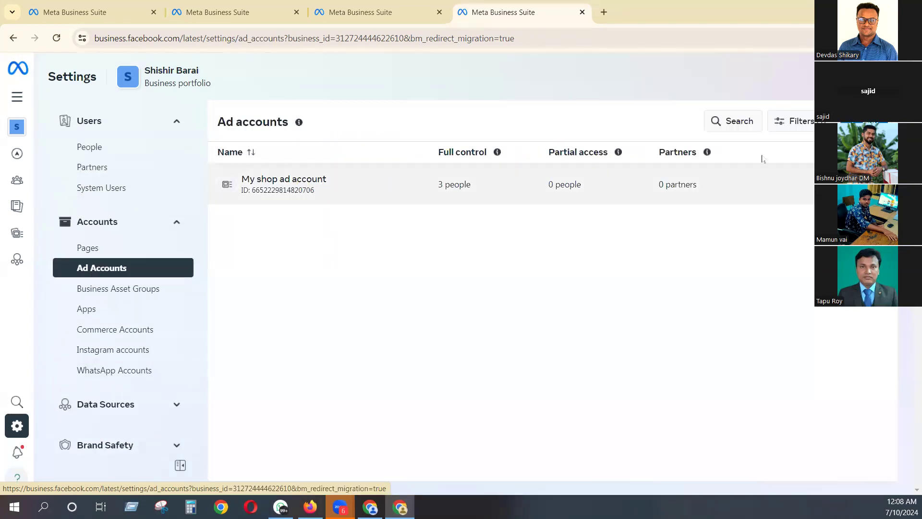
left_click(864, 121)
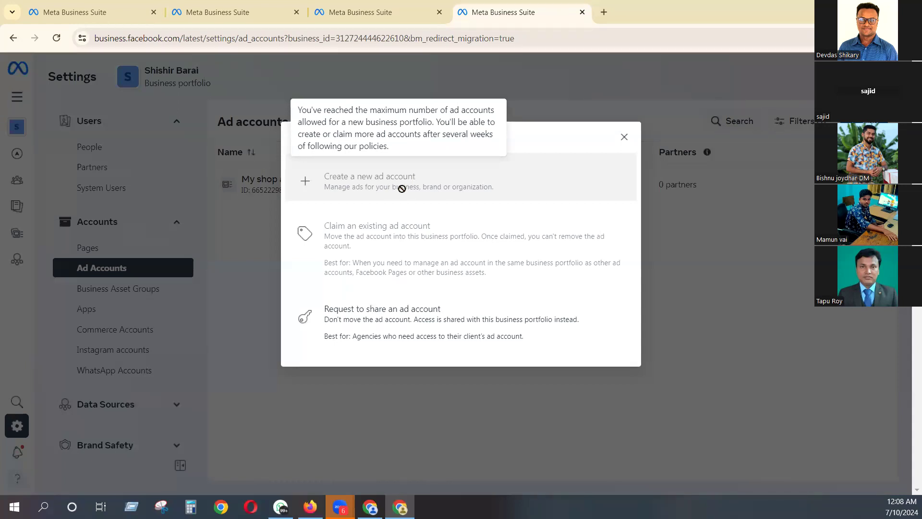
left_click(625, 136)
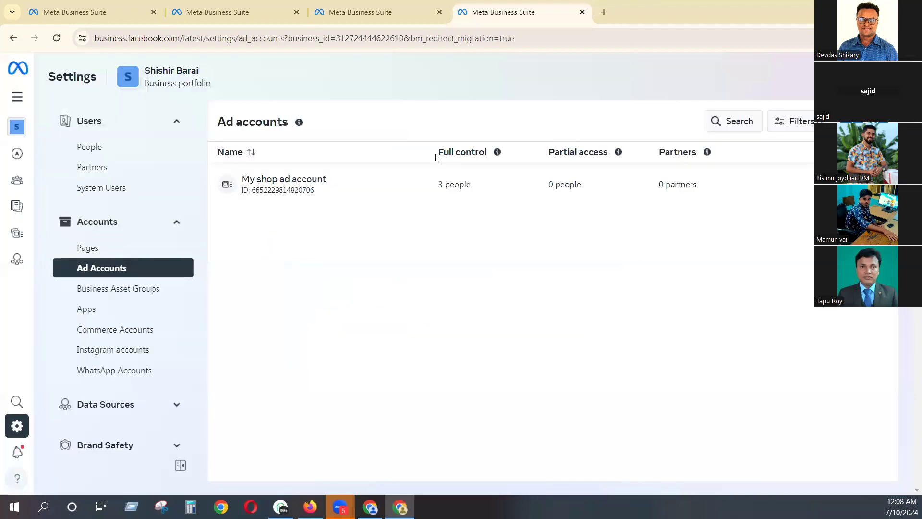
- Recheck the Ad Account Creation Limit in the business portfolio info and return to the ad accounts list
scroll(110, 345, "down", 5)
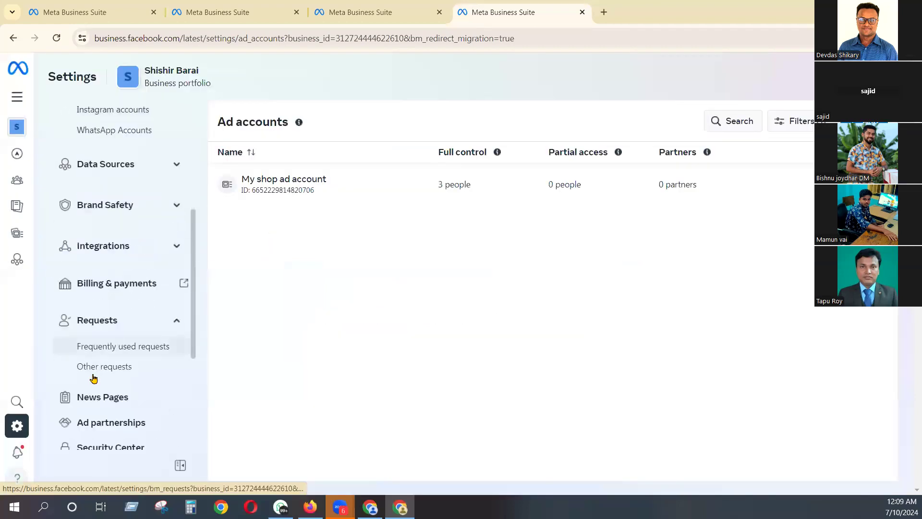
scroll(97, 409, "down", 2)
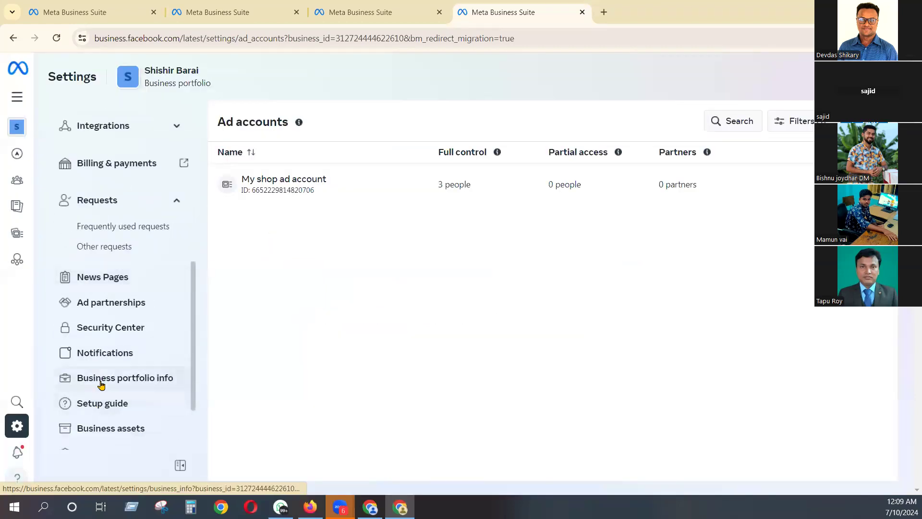
left_click(101, 383)
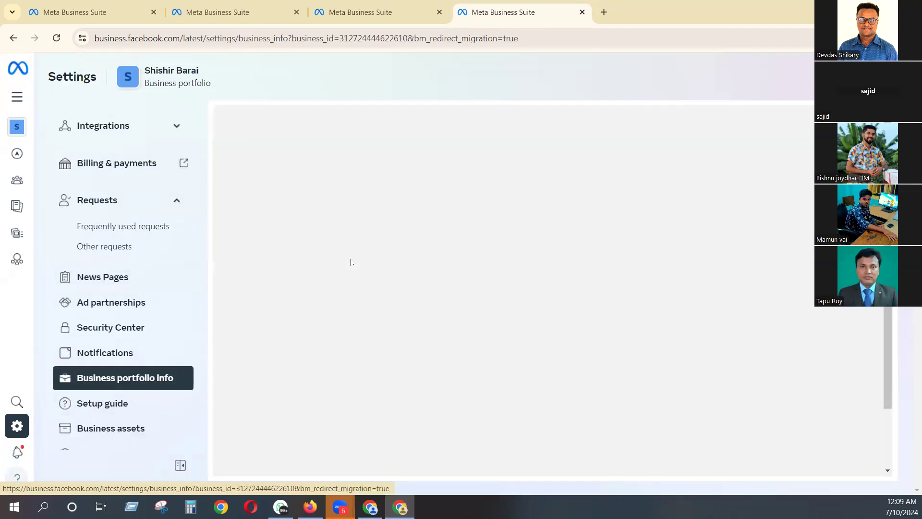
scroll(354, 250, "down", 7)
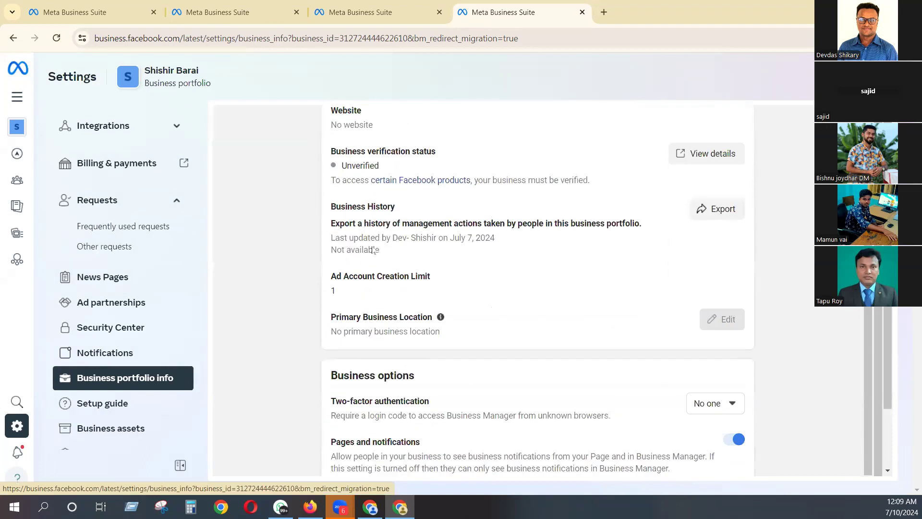
left_click_drag(344, 175, 322, 172)
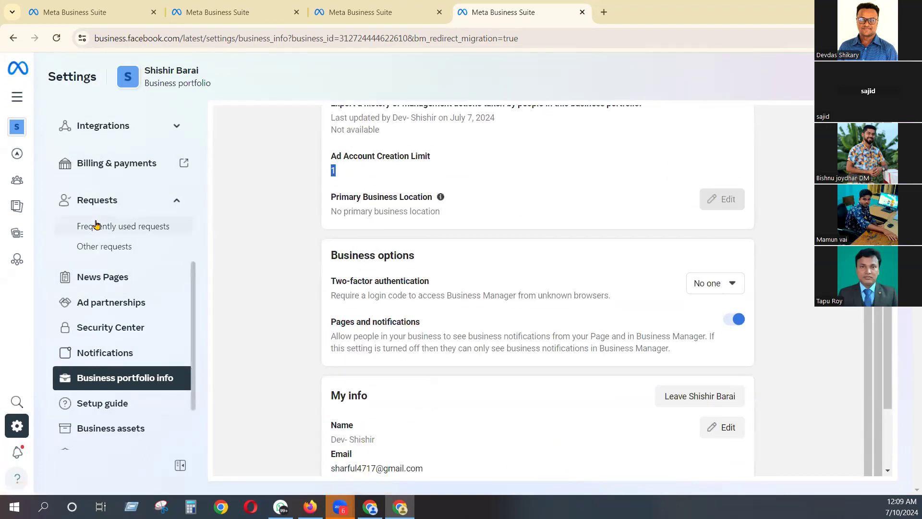
scroll(95, 223, "up", 5)
left_click(101, 269)
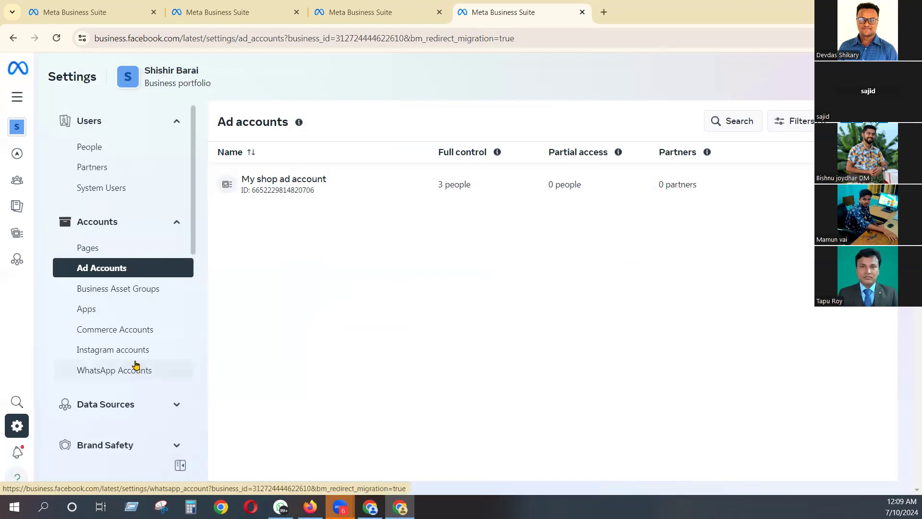
- Reopen the business portfolio info and review it from the business details down to the My info section
scroll(135, 364, "down", 5)
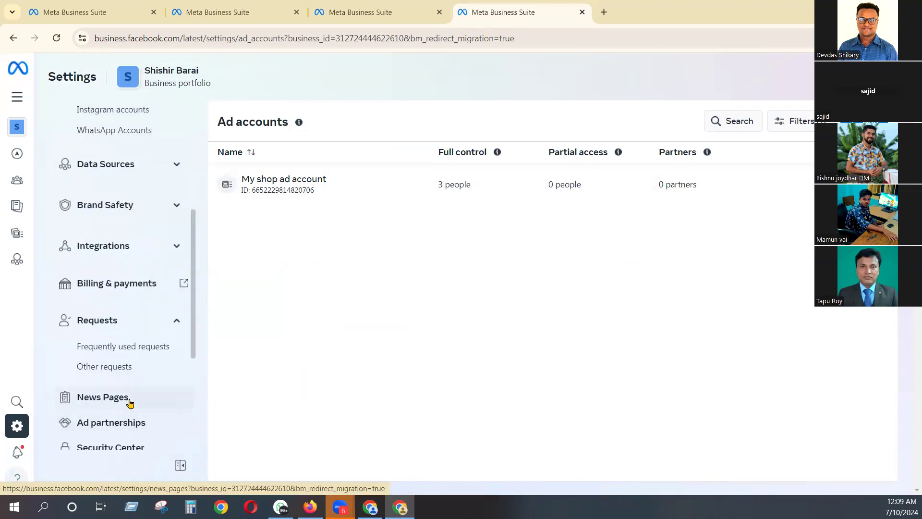
scroll(126, 399, "down", 3)
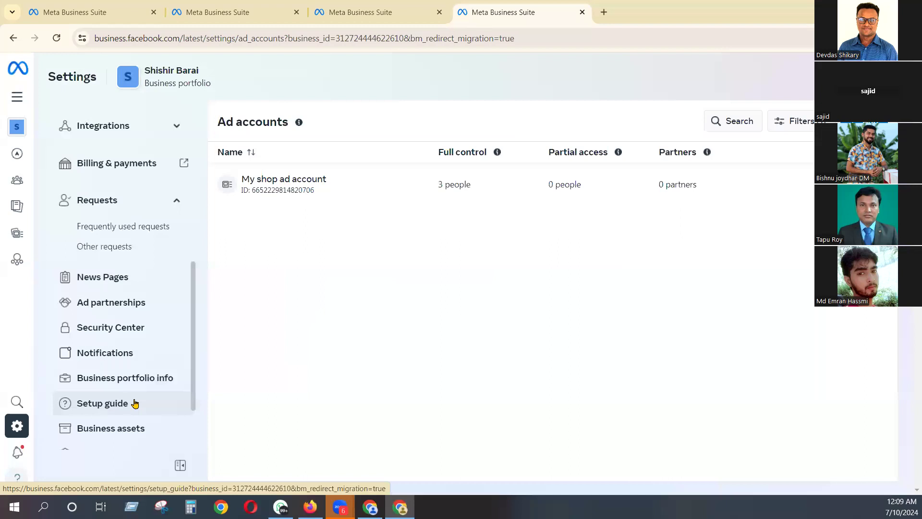
left_click(136, 384)
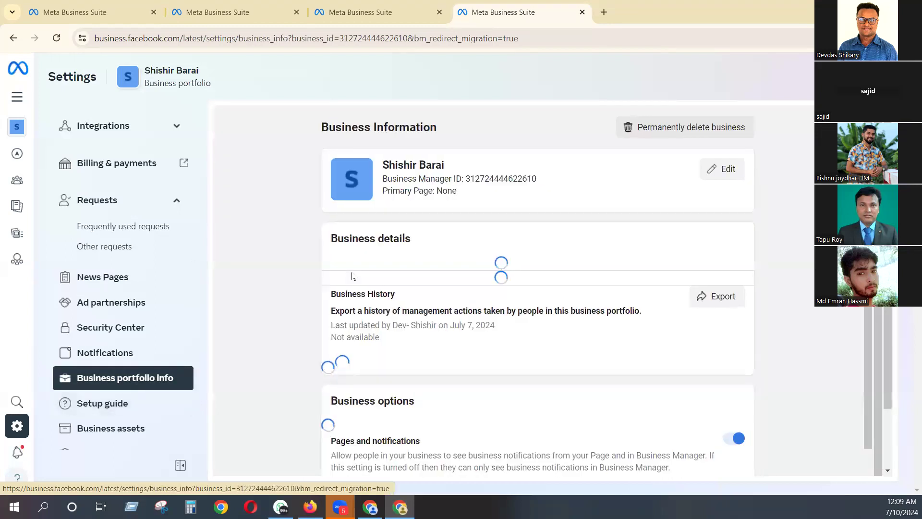
scroll(354, 275, "down", 5)
scroll(354, 275, "down", 3)
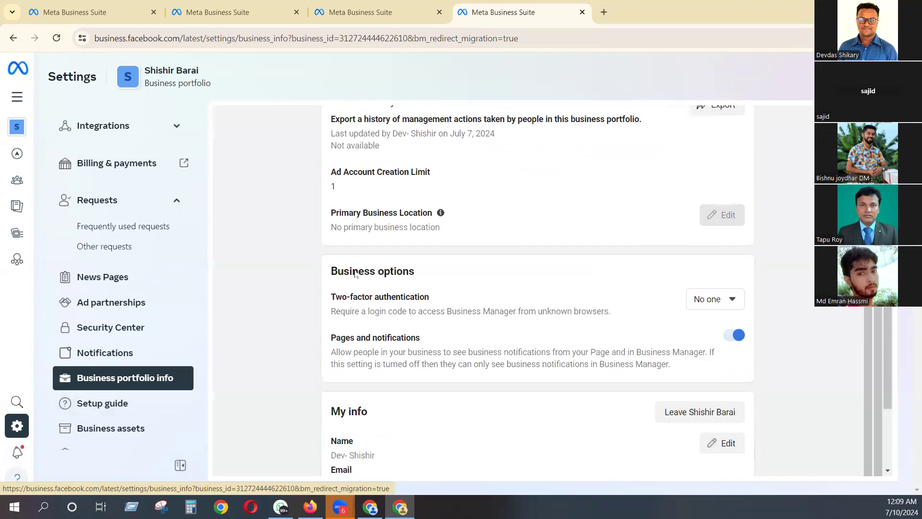
scroll(161, 366, "down", 1)
scroll(161, 366, "down", 1)
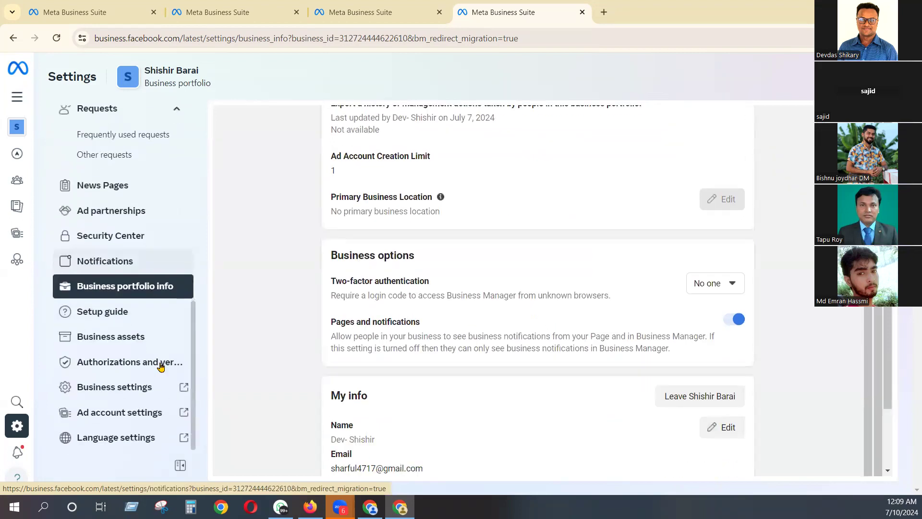
- View the portfolio's full list of business assets and its authorizations and verifications
left_click(134, 337)
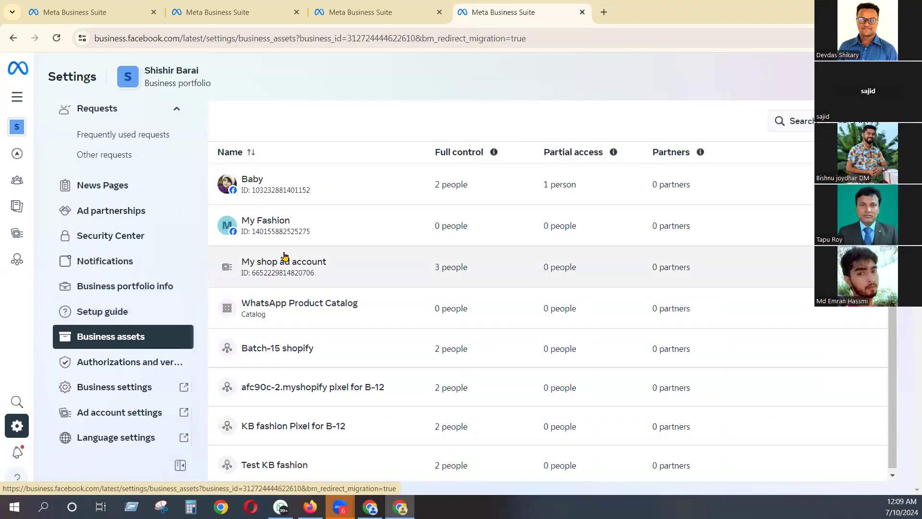
scroll(389, 221, "down", 1)
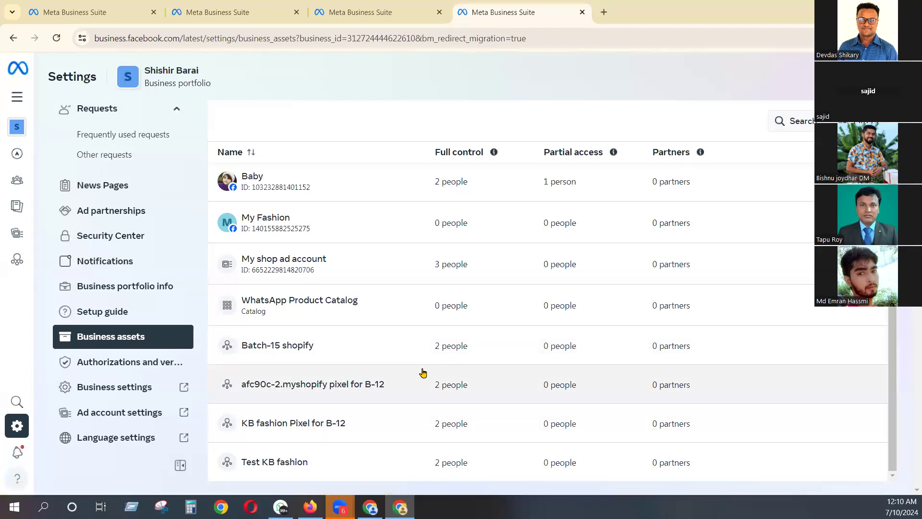
left_click(139, 368)
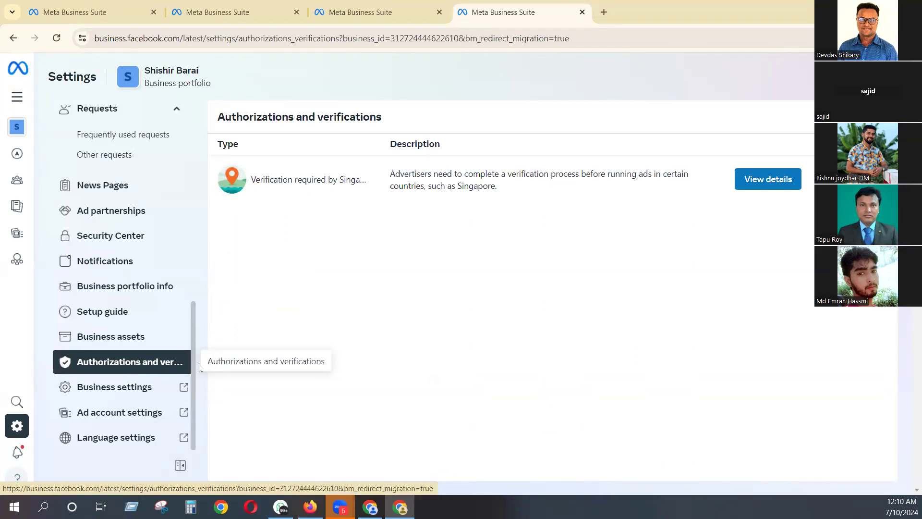
- View the separate Business settings and ad account settings pages, close the ad account settings page, and return to the portfolio settings
left_click(132, 388)
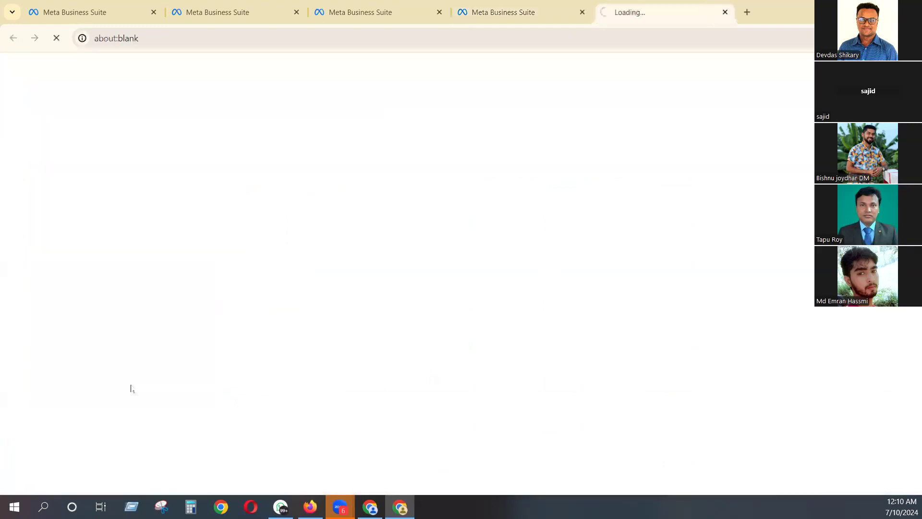
left_click(504, 12)
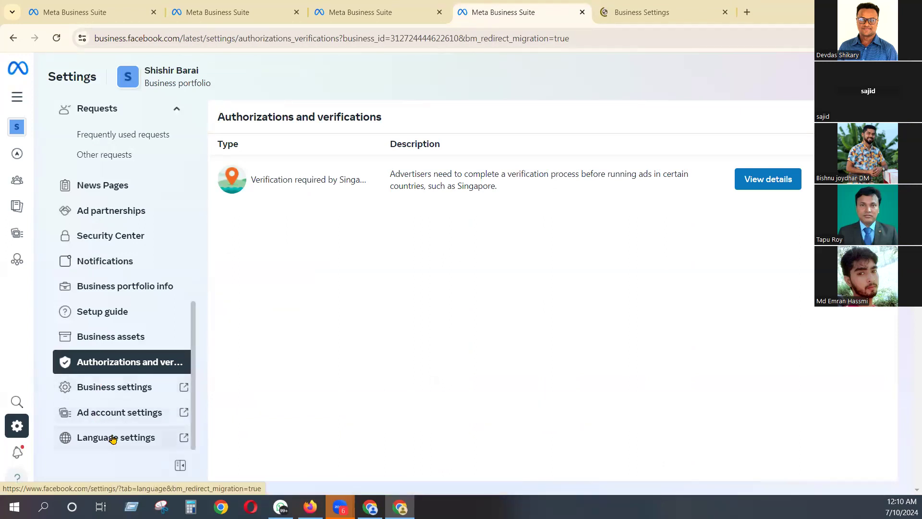
left_click(128, 413)
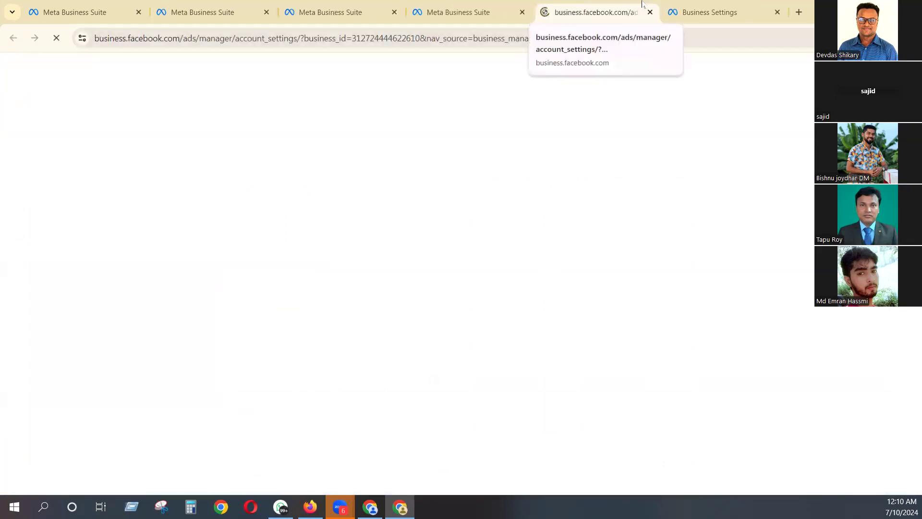
left_click(711, 12)
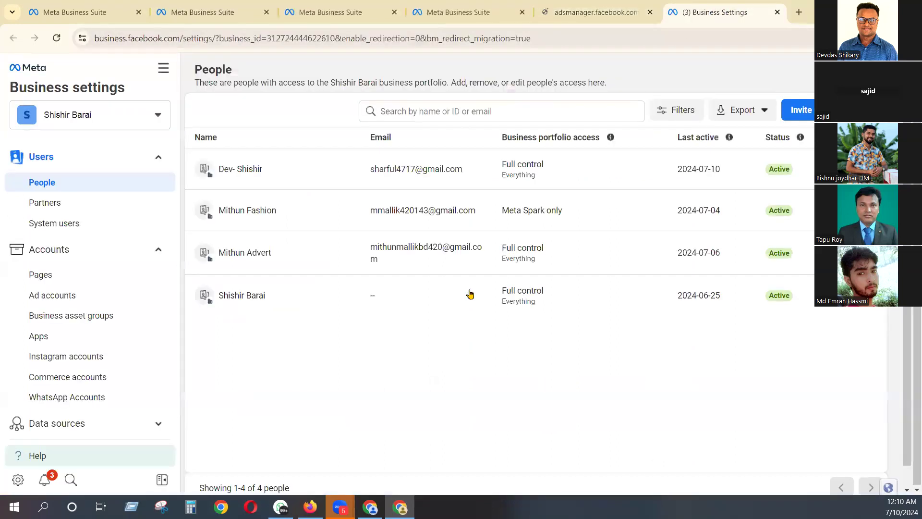
left_click(583, 12)
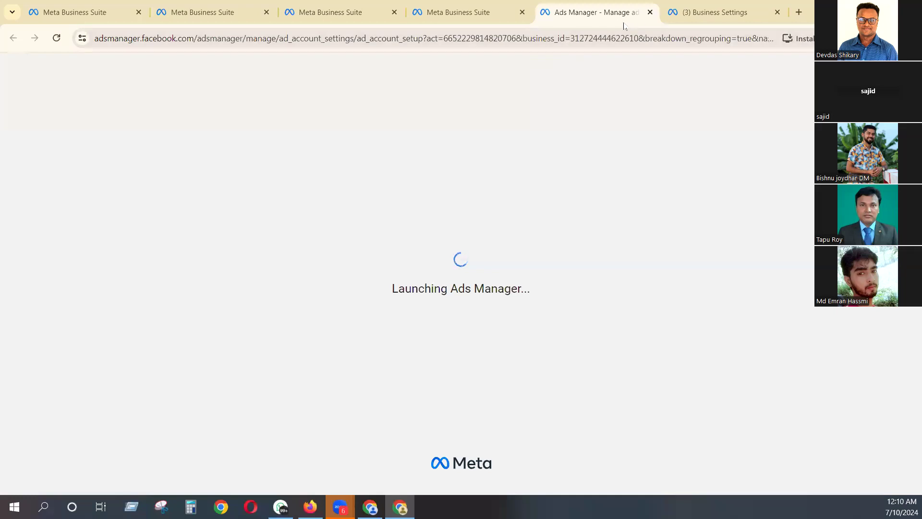
left_click(650, 12)
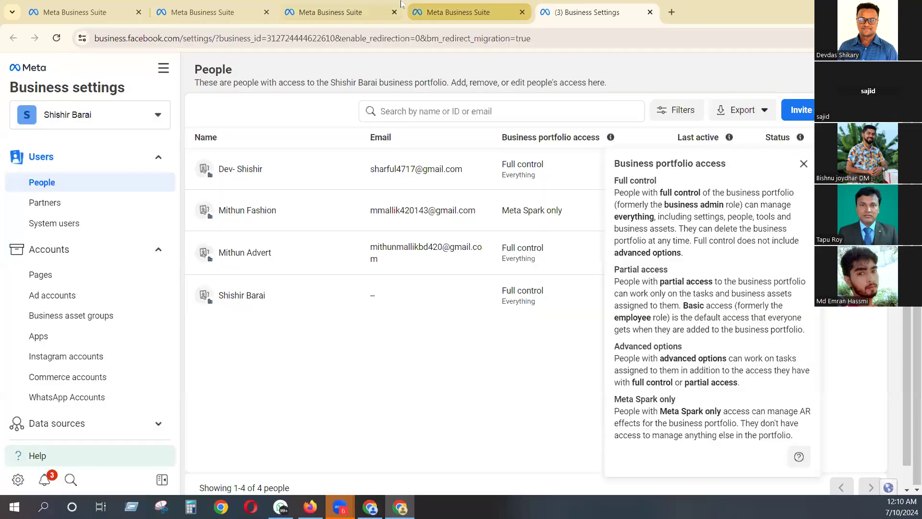
left_click(460, 10)
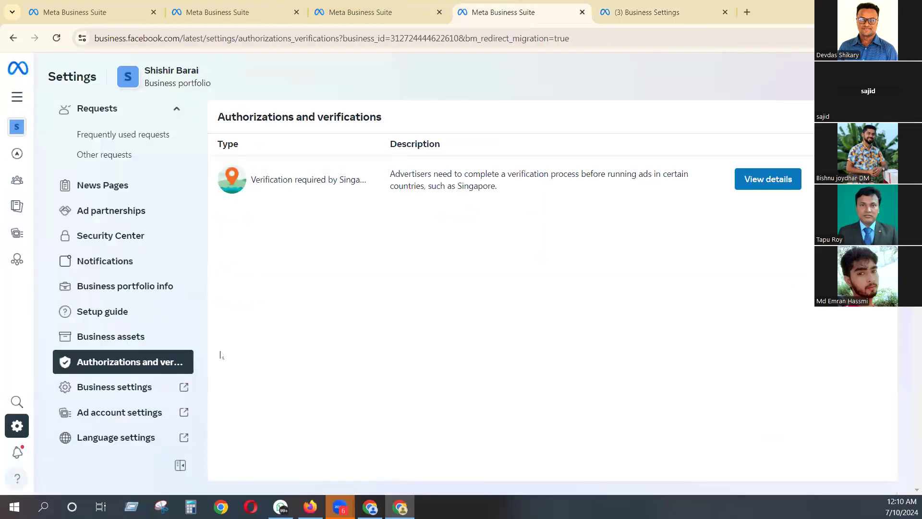
- View the people with access to the portfolio and open the form for inviting people
scroll(137, 315, "up", 10)
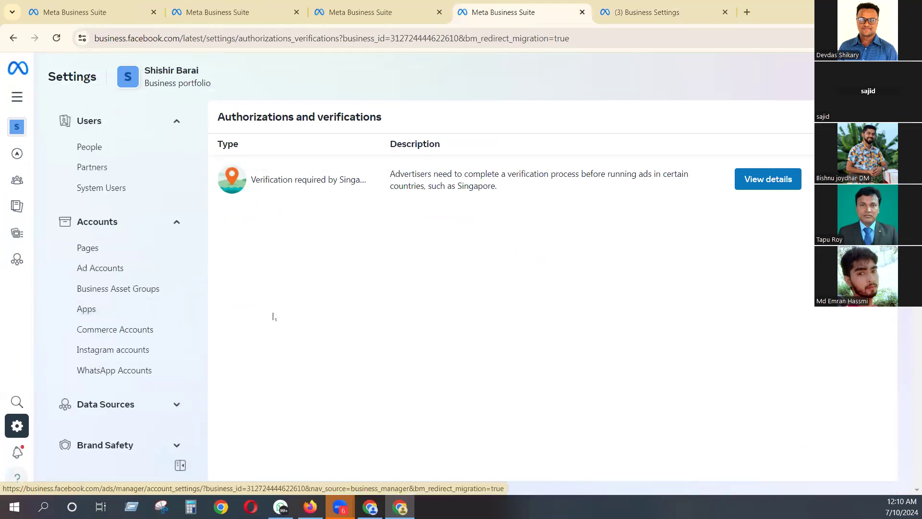
left_click(85, 145)
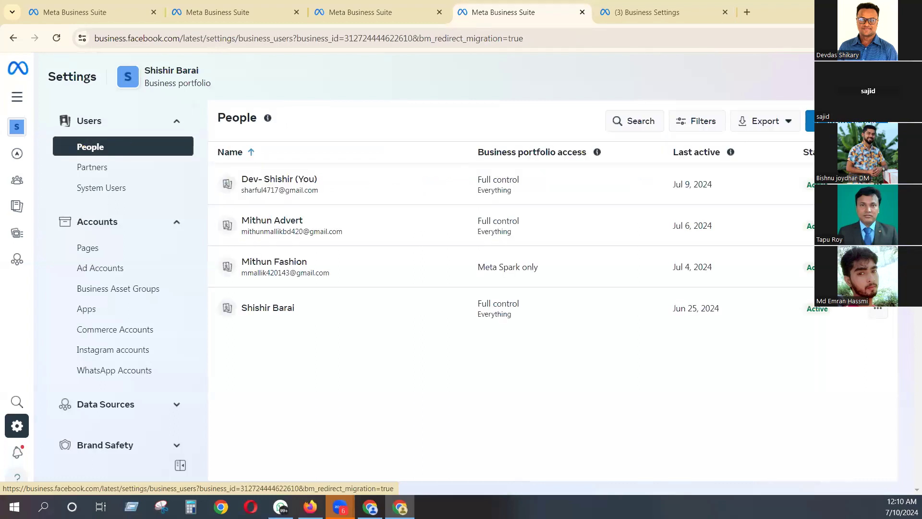
left_click(810, 121)
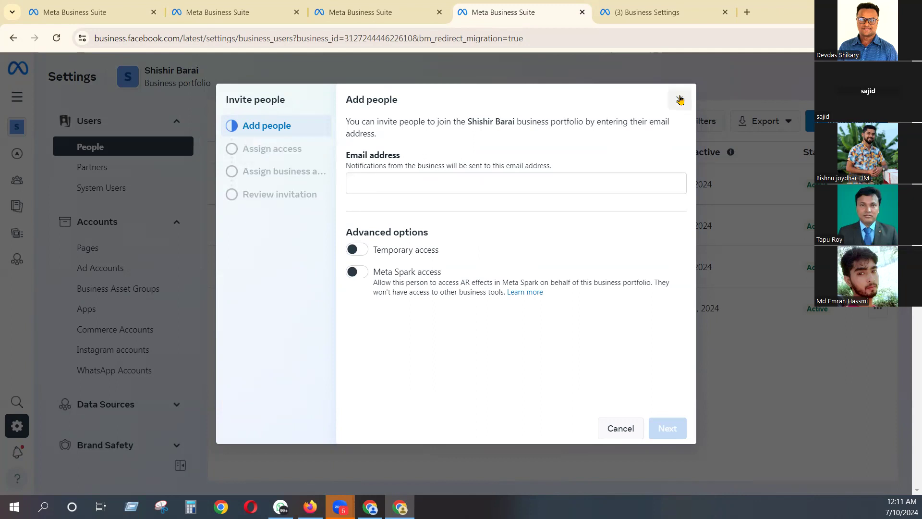
- Discard the empty invitation form and start a new people invitation with the invitee's email address
left_click(679, 100)
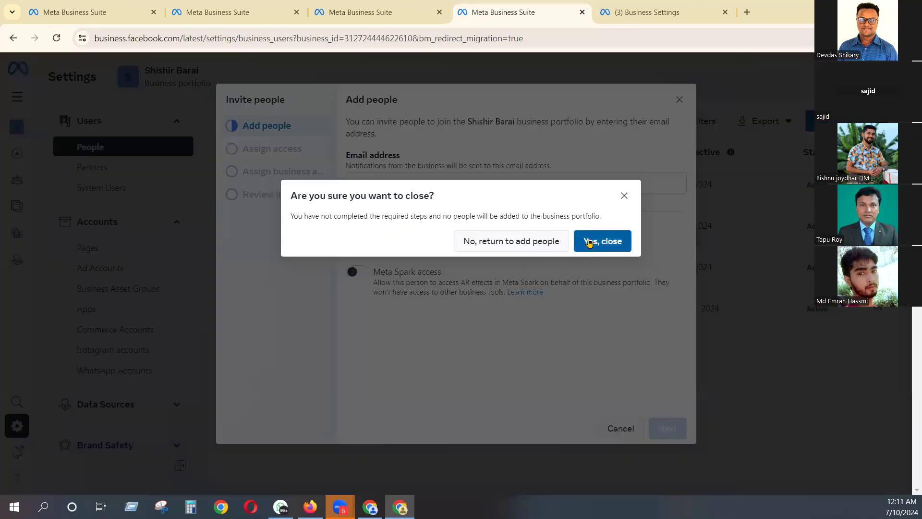
left_click(590, 242)
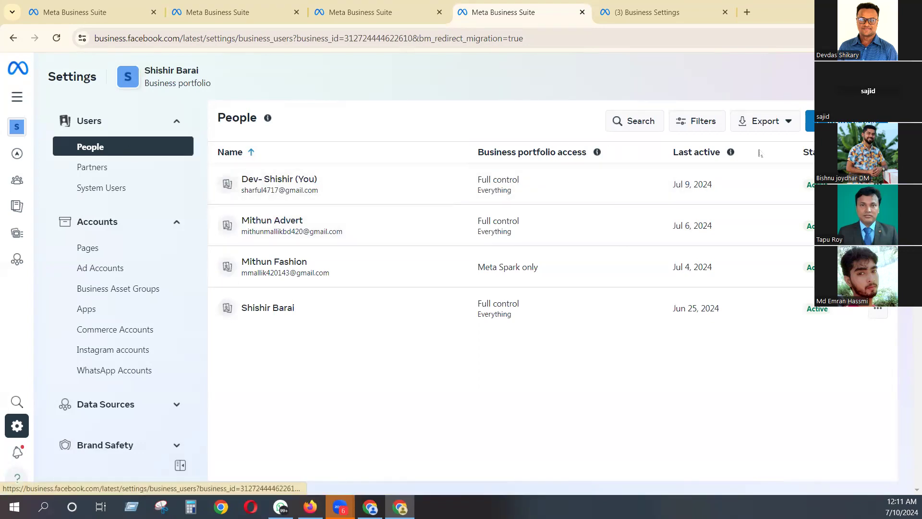
left_click(810, 120)
left_click(472, 186)
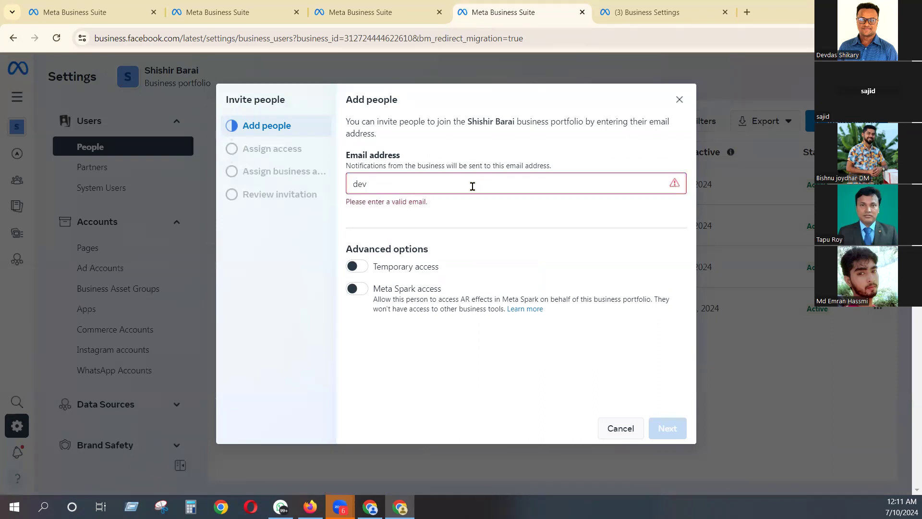
type("@gmail.com")
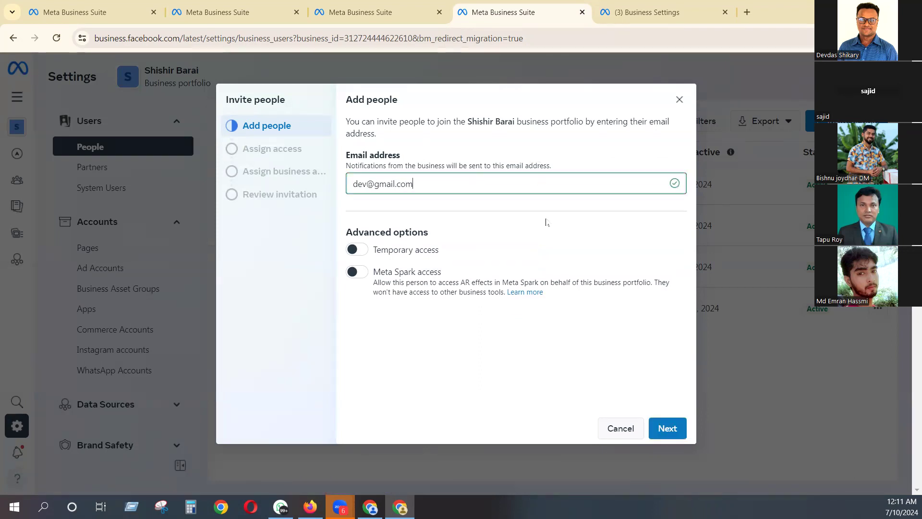
left_click(666, 427)
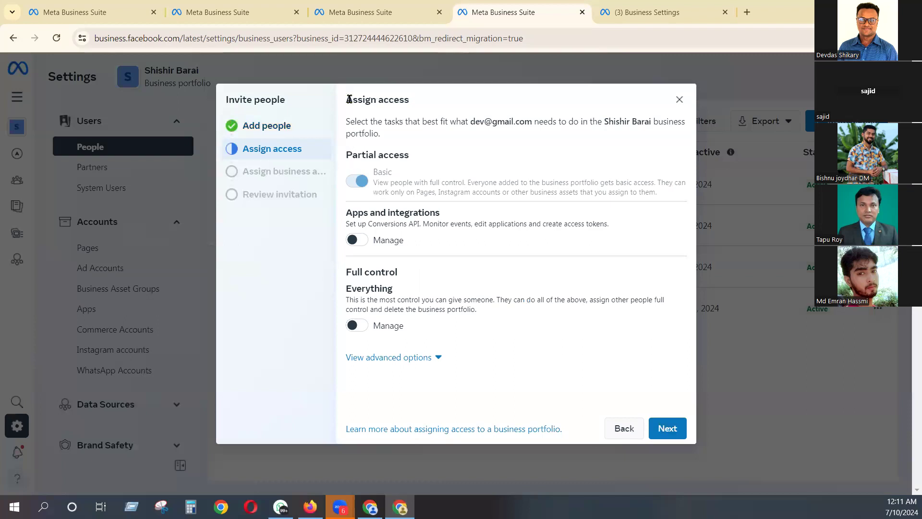
- Review the access levels for the invitee and grant full control of everything in the business portfolio
left_click_drag(352, 99, 436, 99)
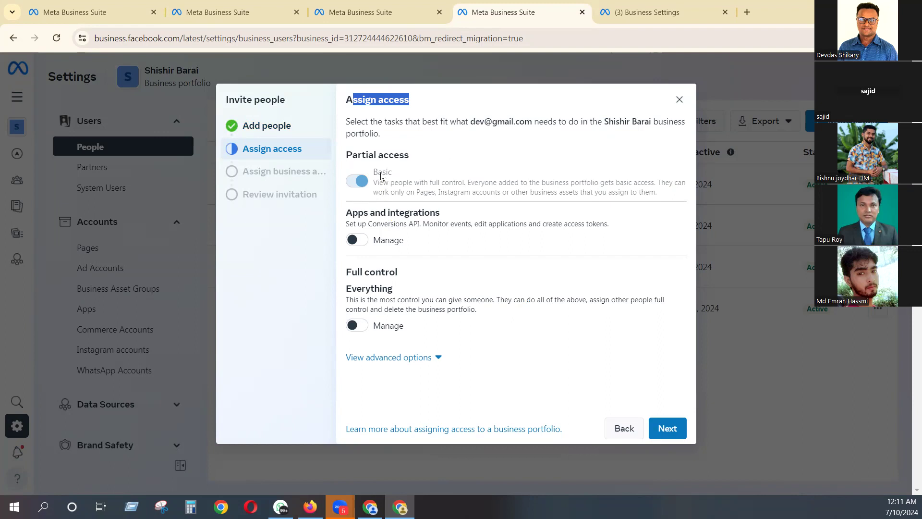
left_click_drag(383, 173, 393, 173)
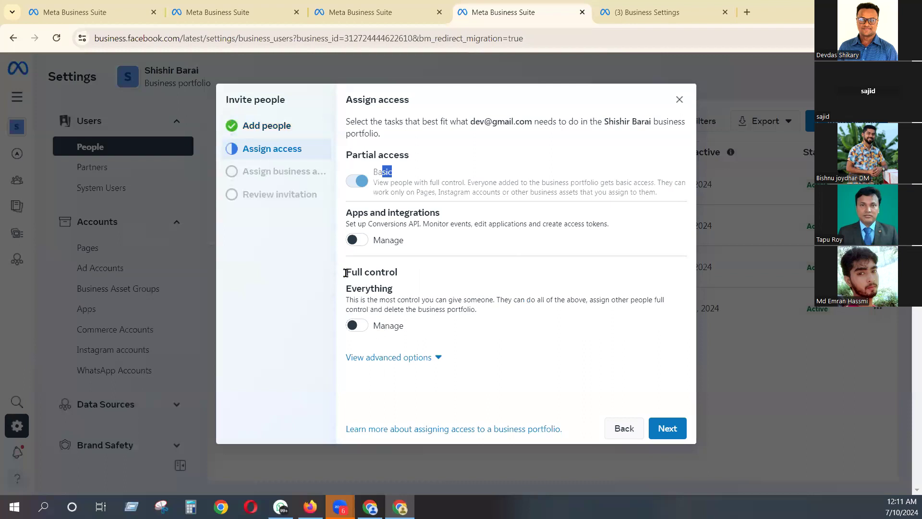
left_click_drag(345, 273, 414, 274)
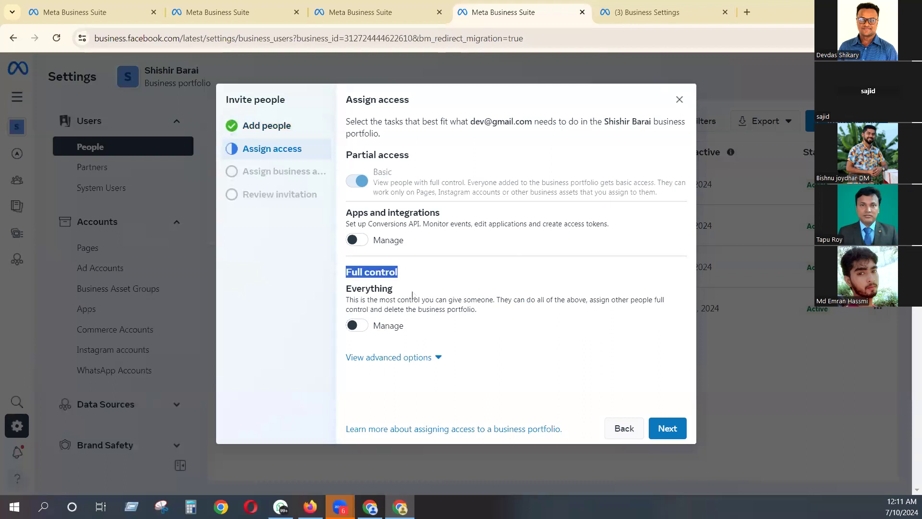
left_click(358, 325)
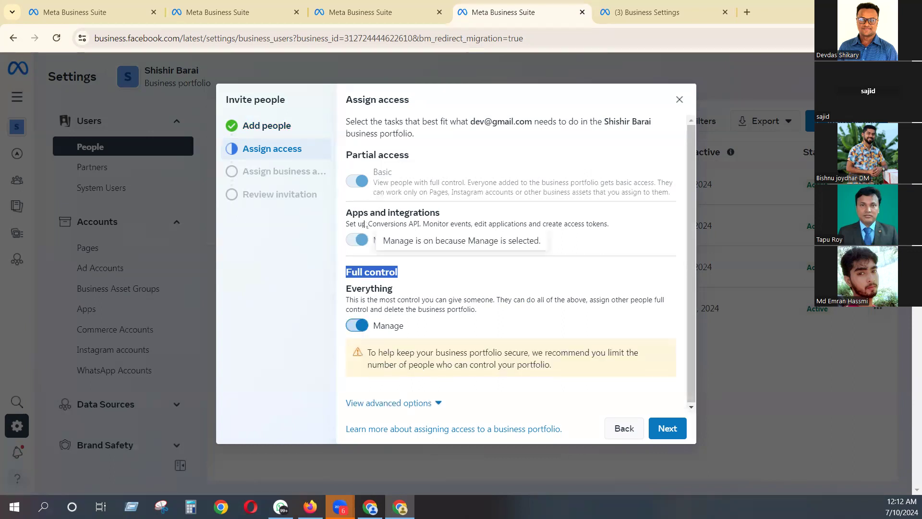
left_click(659, 425)
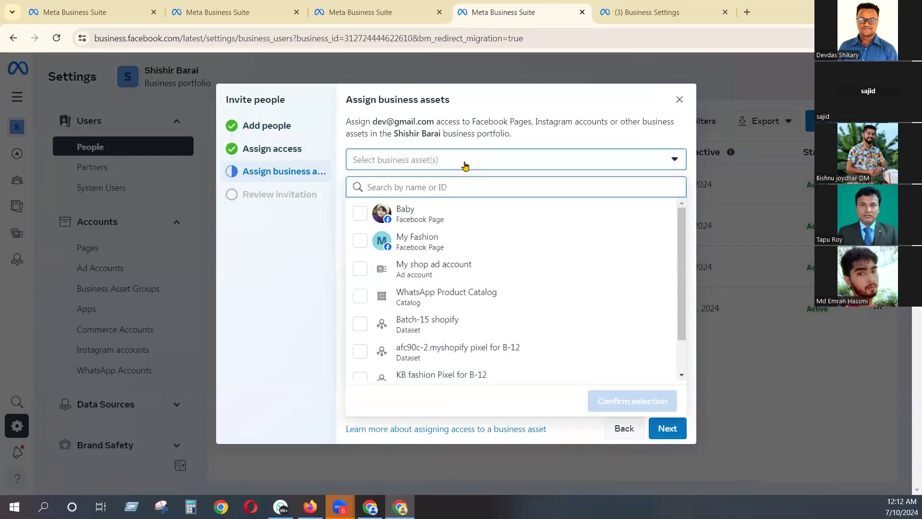
- Select the Baby page, My shop ad account, WhatsApp Product Catalog and afc90c-2.myshopify pixel for B-12 as the invitee's business assets
left_click(360, 213)
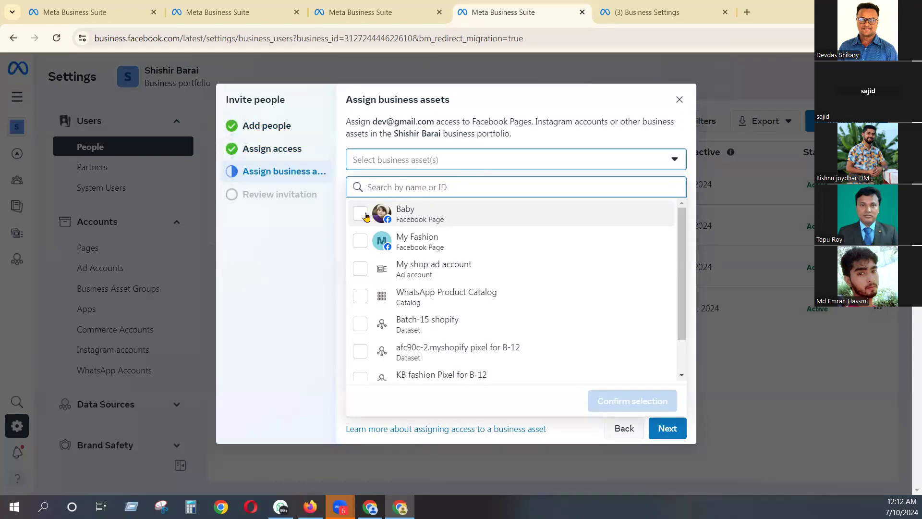
left_click(361, 271)
left_click(361, 296)
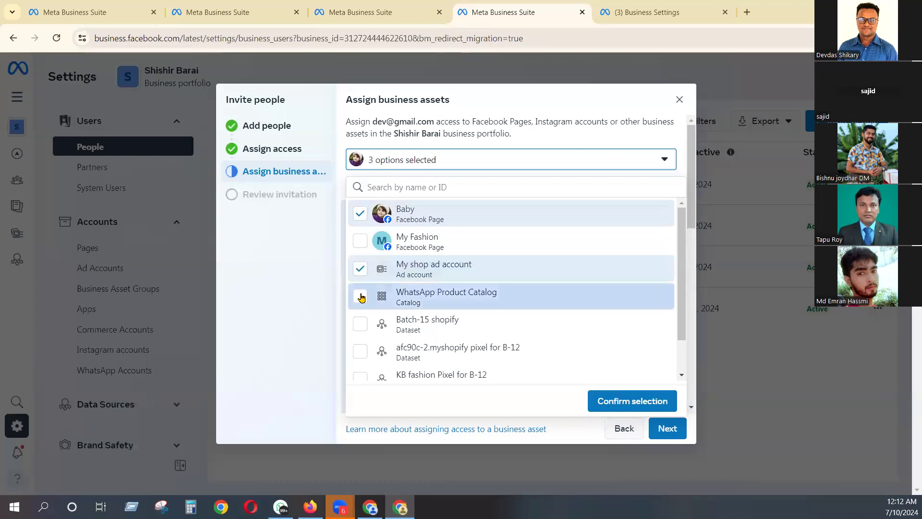
left_click(361, 352)
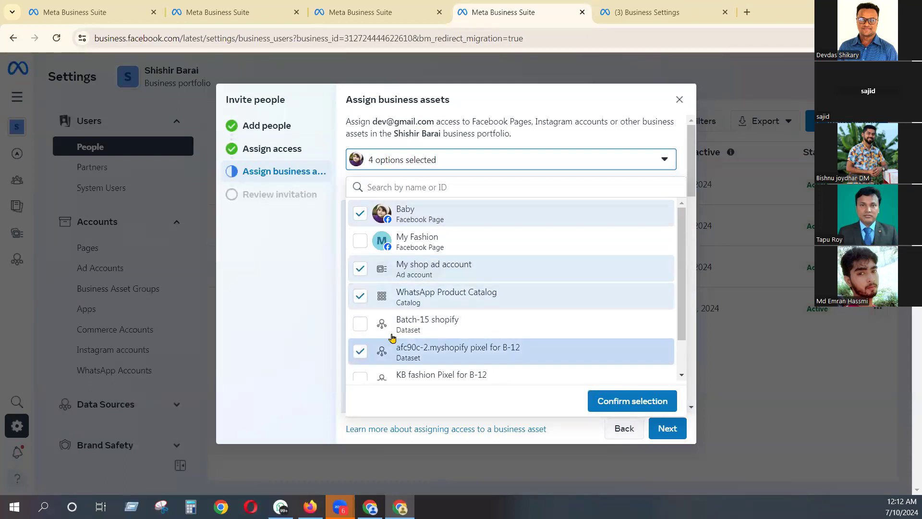
scroll(560, 370, "down", 2)
left_click(605, 395)
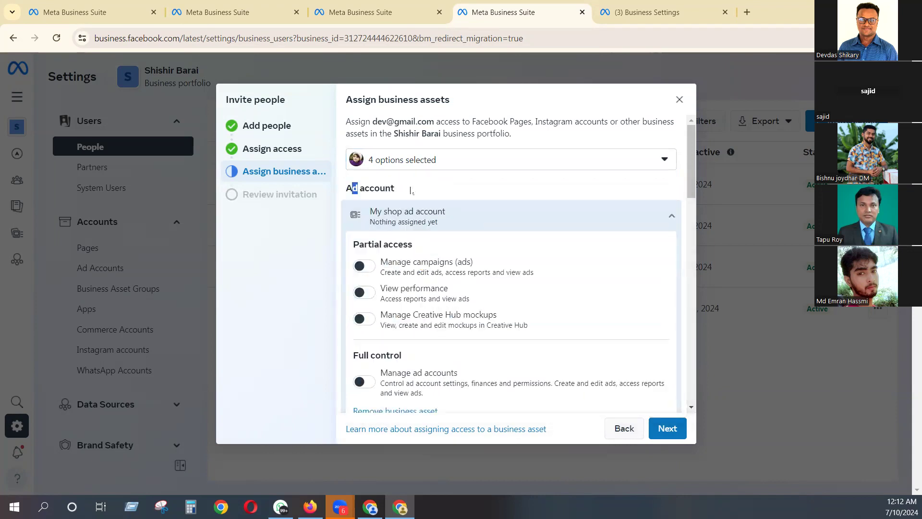
- Grant the invitee full control of My shop ad account and the afc90c-2.myshopify pixel for B-12 dataset
left_click_drag(348, 187, 420, 191)
scroll(389, 322, "down", 3)
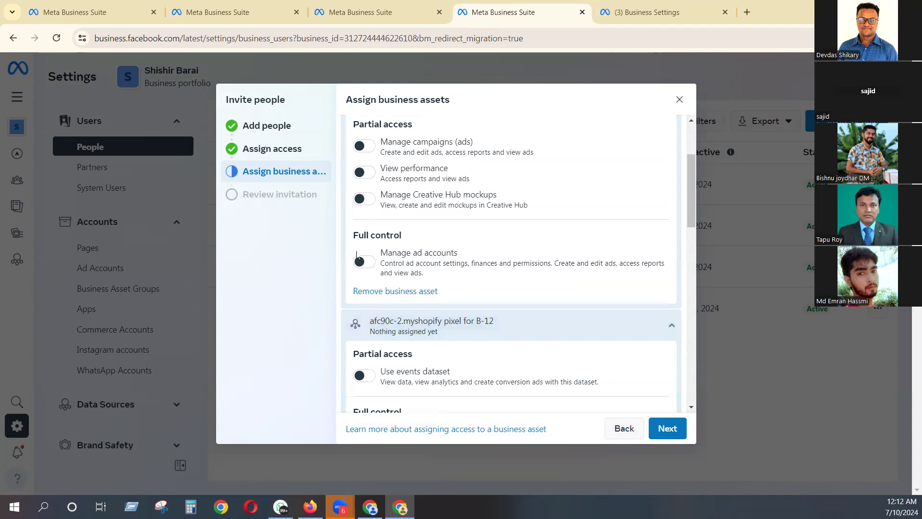
left_click(364, 261)
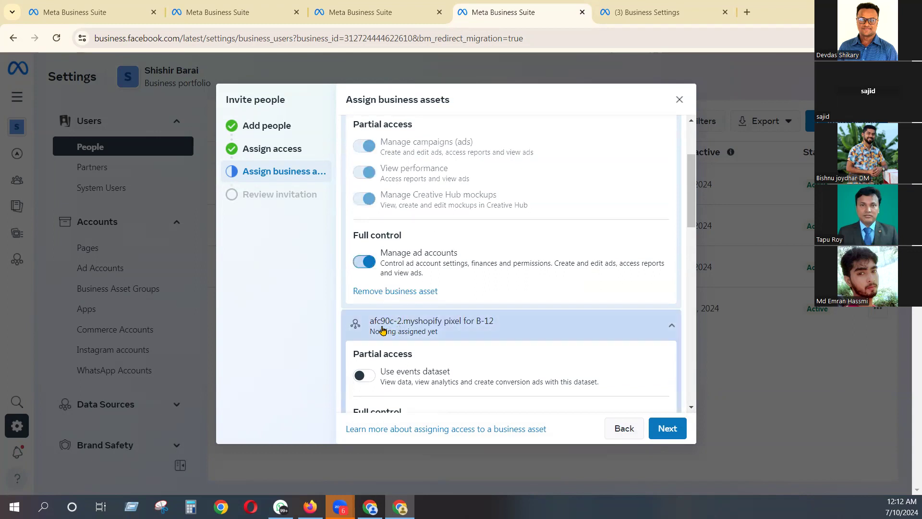
scroll(403, 330, "down", 3)
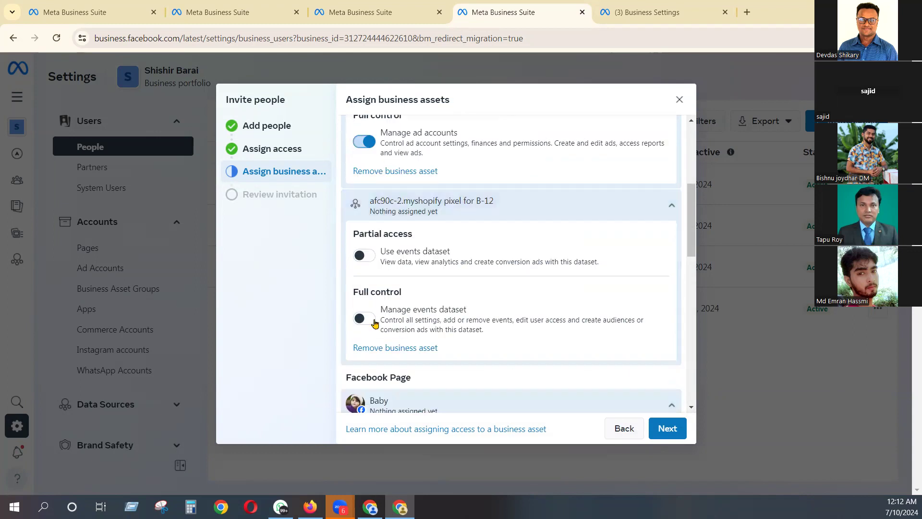
left_click(366, 318)
- Review the partial access options for the Baby Facebook Page and grant the invitee full control of it
scroll(478, 294, "down", 3)
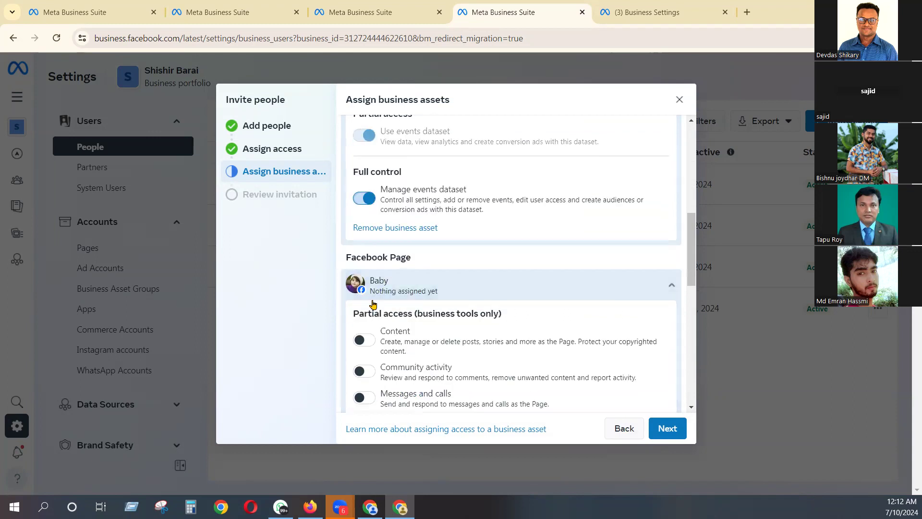
scroll(419, 313, "down", 3)
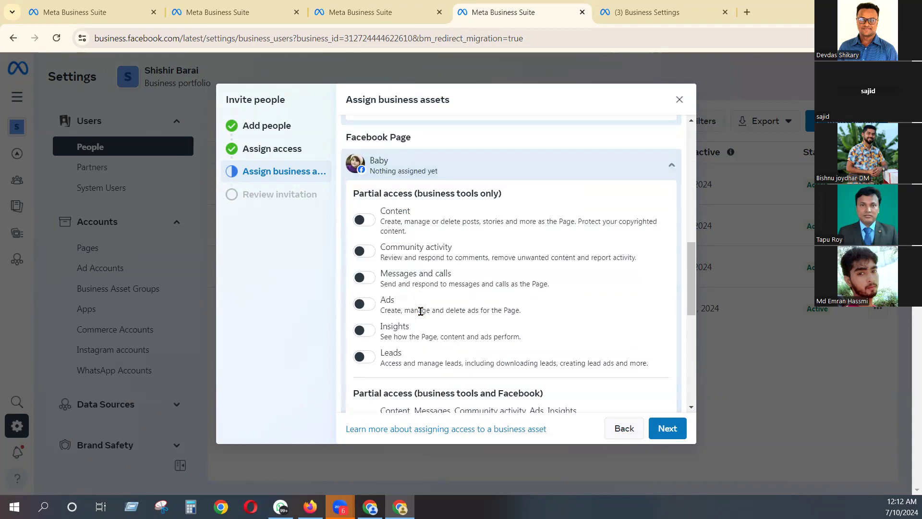
scroll(378, 369, "down", 3)
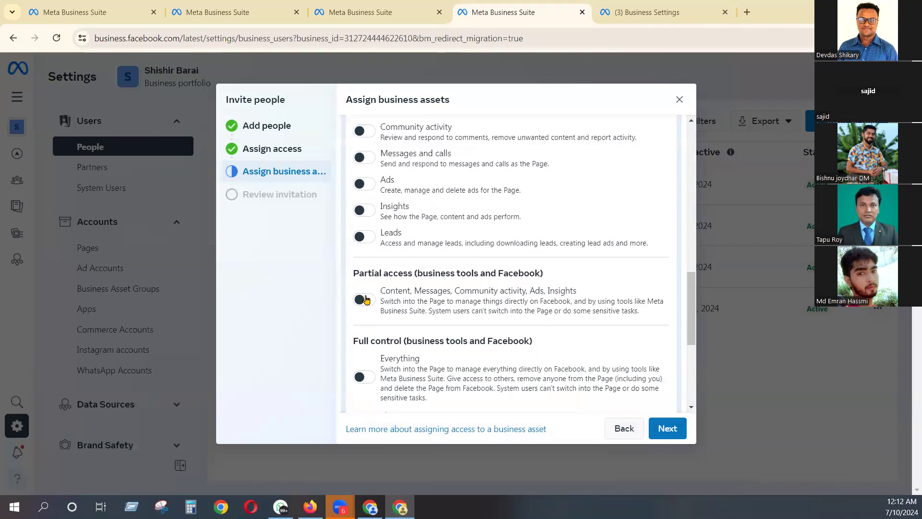
scroll(372, 343, "down", 3)
left_click(365, 258)
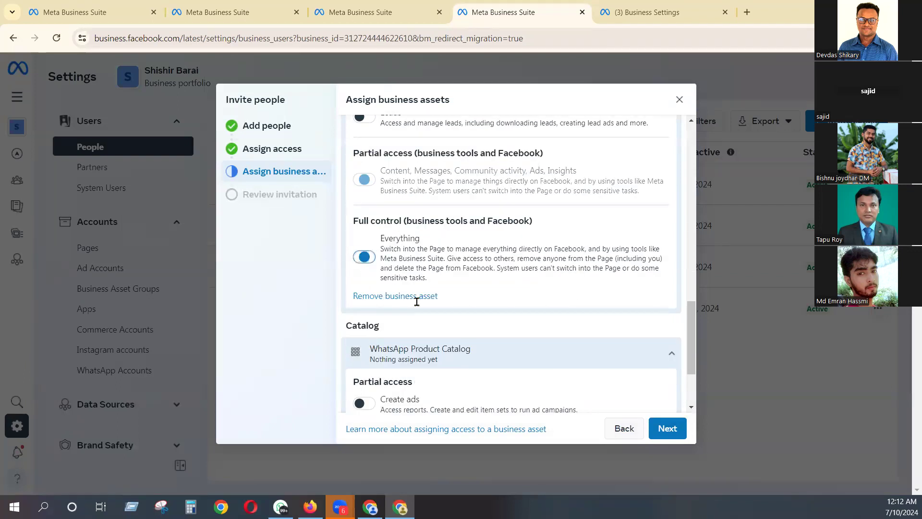
- Grant the invitee full control of the WhatsApp Product Catalog, and discard the invitation without sending it
scroll(383, 337, "down", 1)
scroll(383, 338, "down", 2)
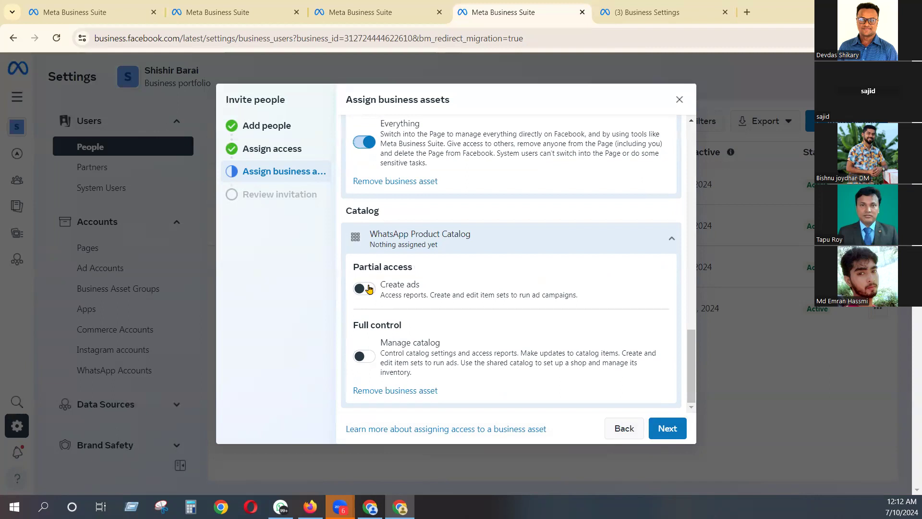
left_click(365, 356)
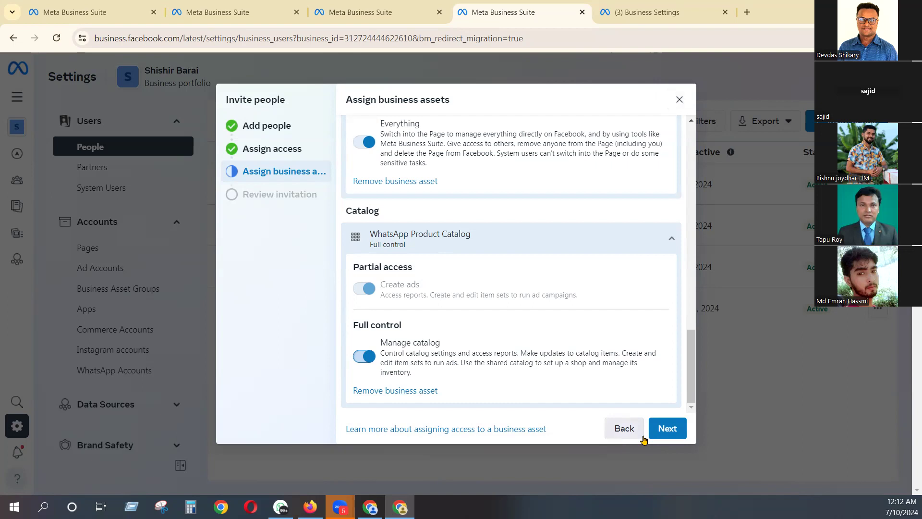
left_click(682, 100)
left_click(594, 245)
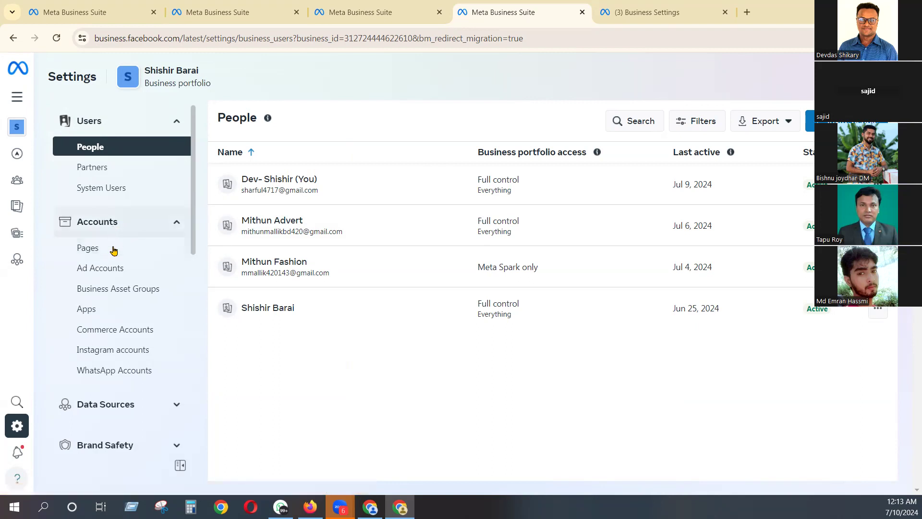
- View the portfolio's Facebook Pages and look at the form for adding an existing Page, closing it without a request
left_click(114, 258)
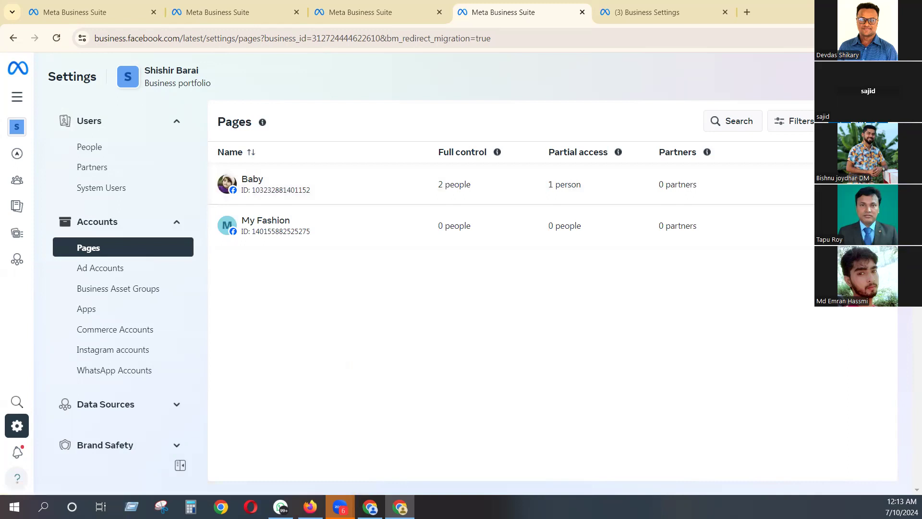
left_click(859, 122)
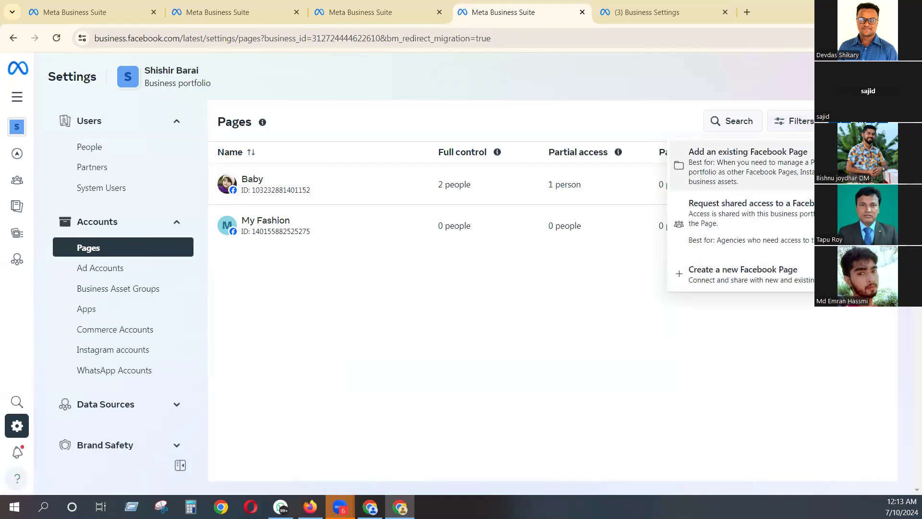
left_click(755, 158)
left_click(480, 192)
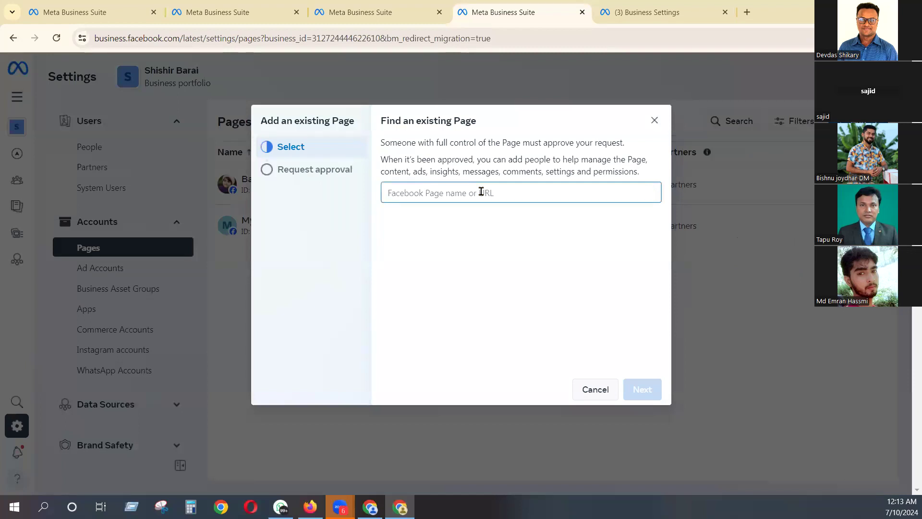
left_click(653, 120)
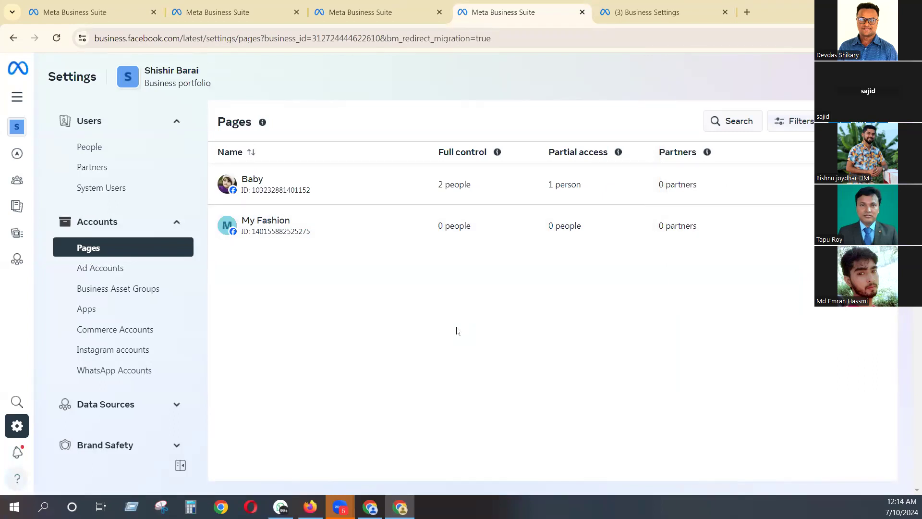
- View the portfolio's ad accounts
left_click(96, 270)
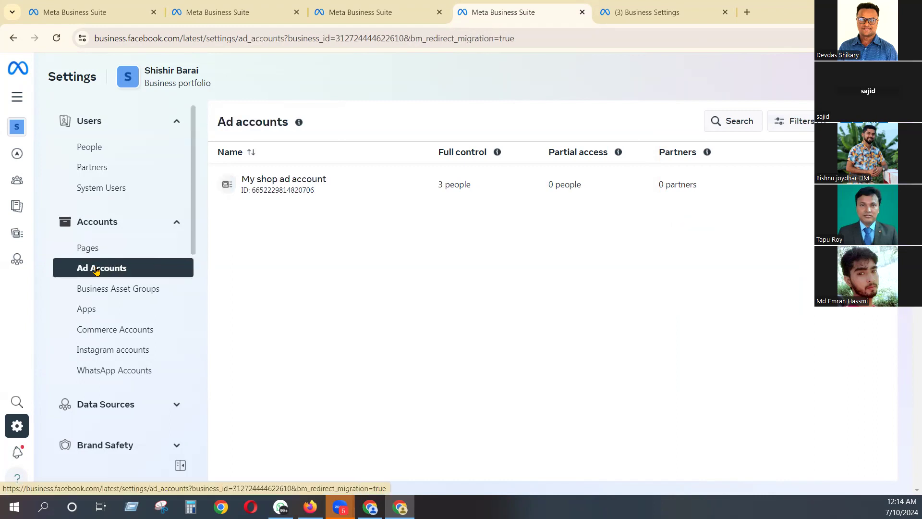
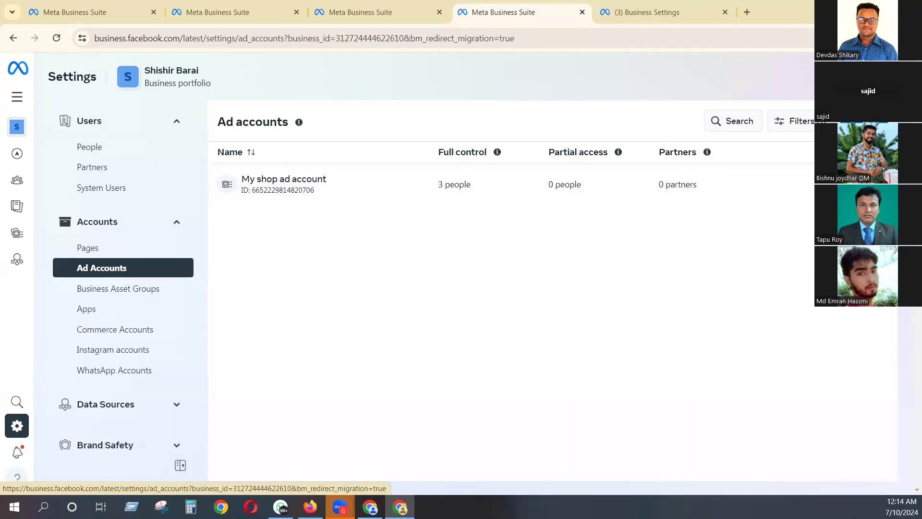
- Look at the options for adding an ad account to the portfolio, and close them without choosing one
left_click(864, 121)
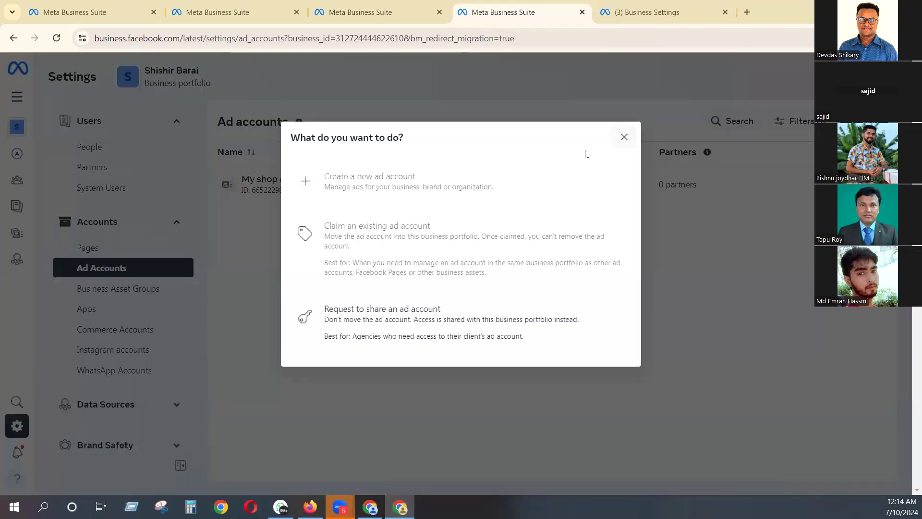
mouse_move(362, 189)
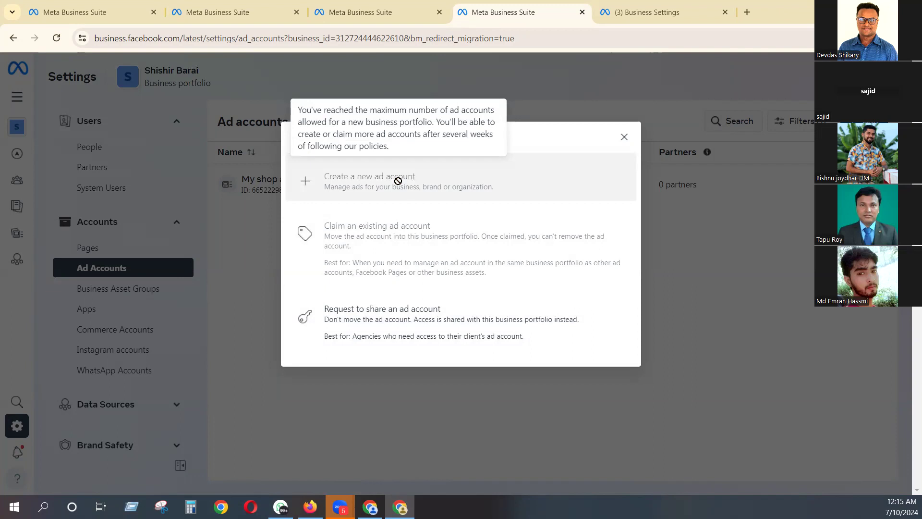
left_click(624, 138)
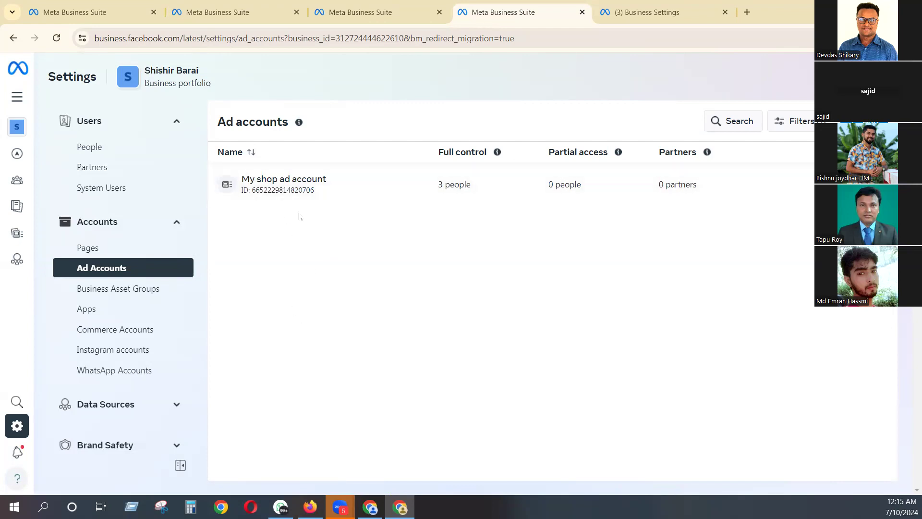
- View the people assigned to My shop ad account and examine the payment methods on its billing details page
left_click(307, 185)
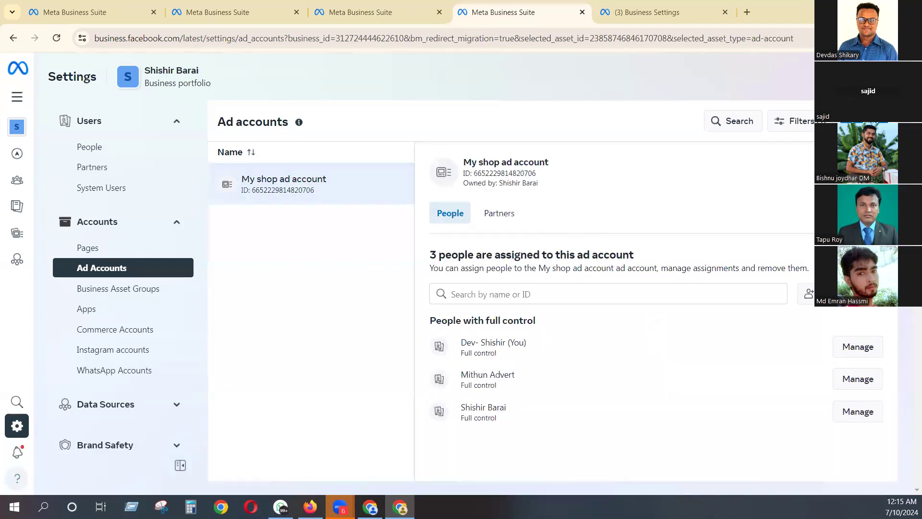
left_click(873, 172)
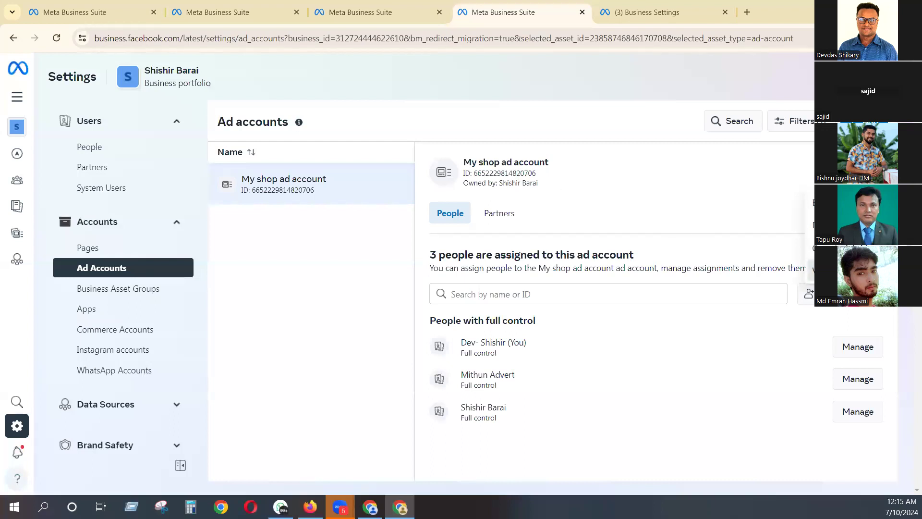
left_click(812, 270)
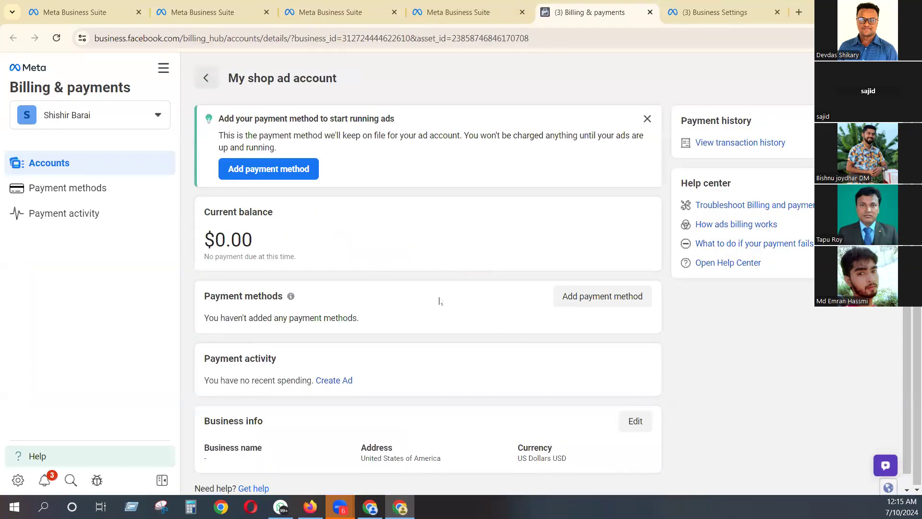
left_click_drag(204, 318, 425, 323)
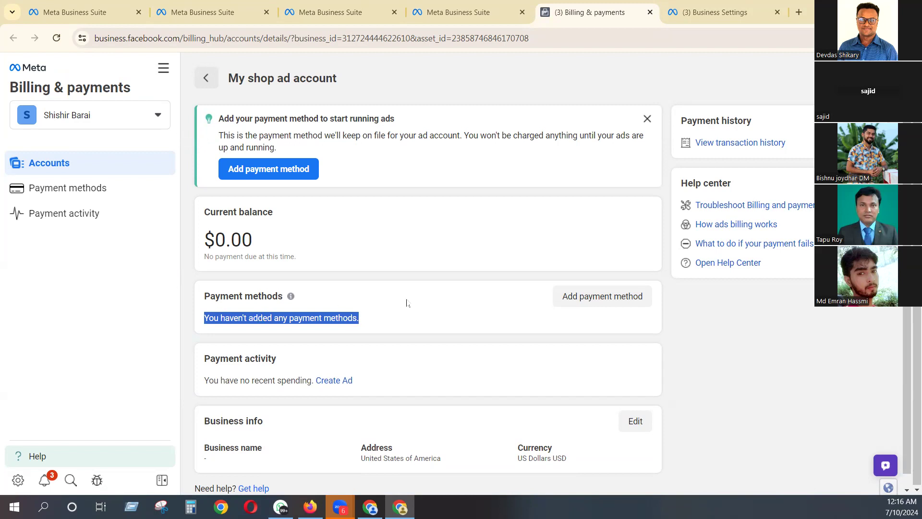
left_click(431, 299)
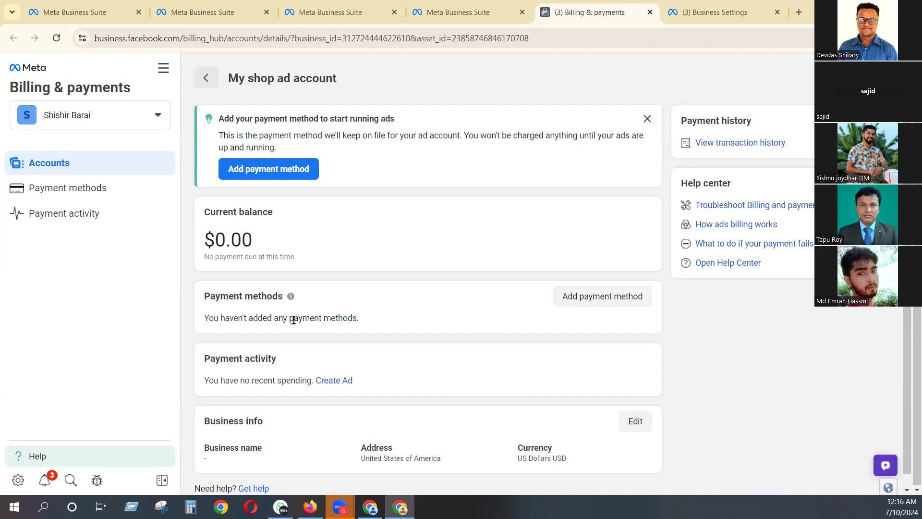
left_click_drag(319, 319, 379, 323)
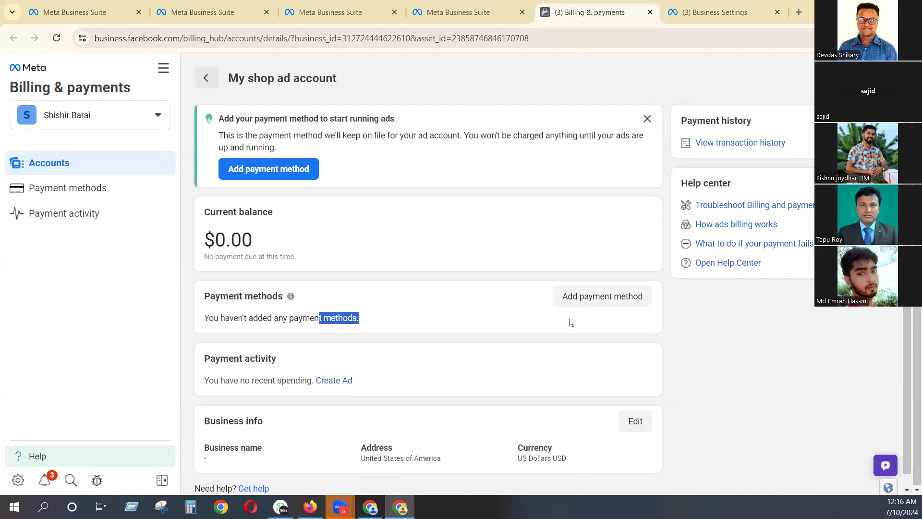
- Start adding a debit or credit card as the ad account's payment method and enter the name on the card
left_click(604, 304)
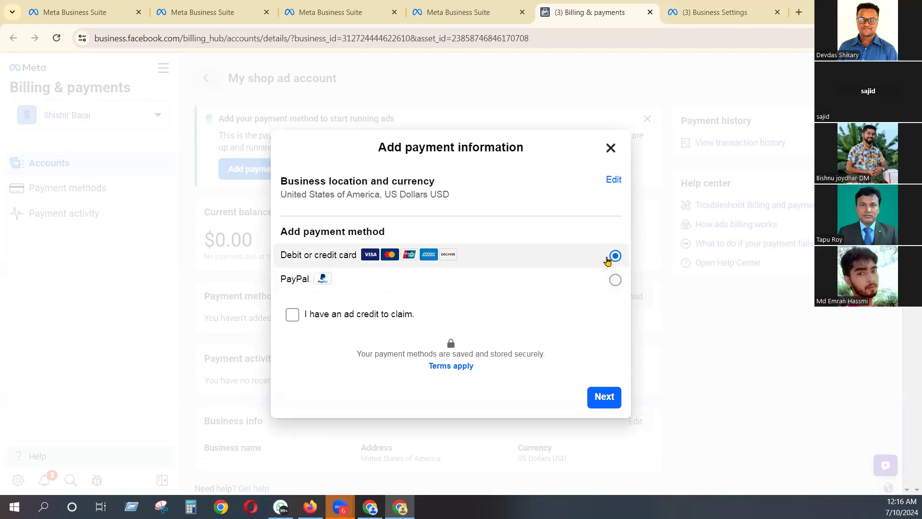
left_click(606, 399)
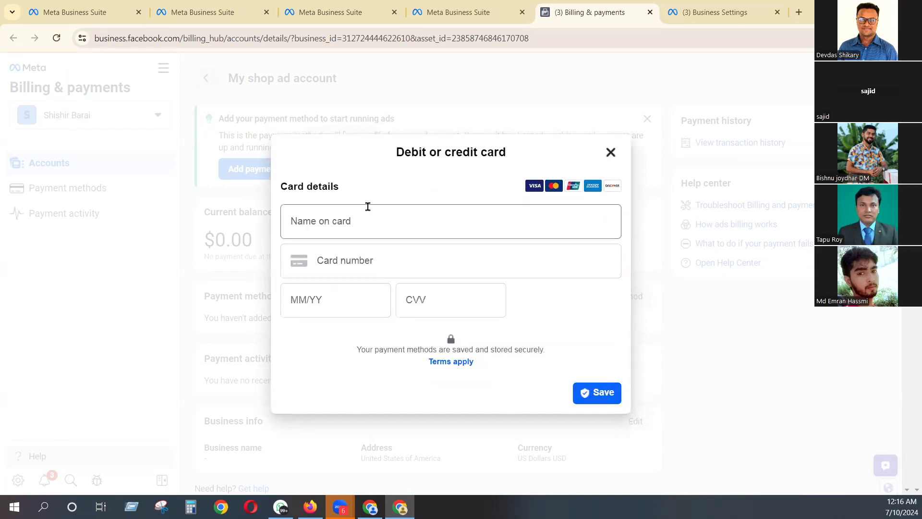
left_click(376, 224)
type("dev")
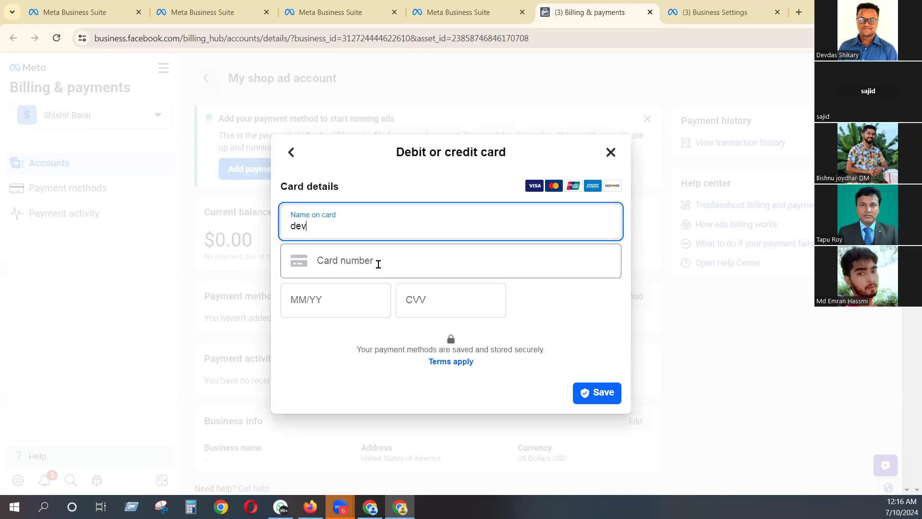
- Enter the card number and the expiry date in the card details
left_click(380, 263)
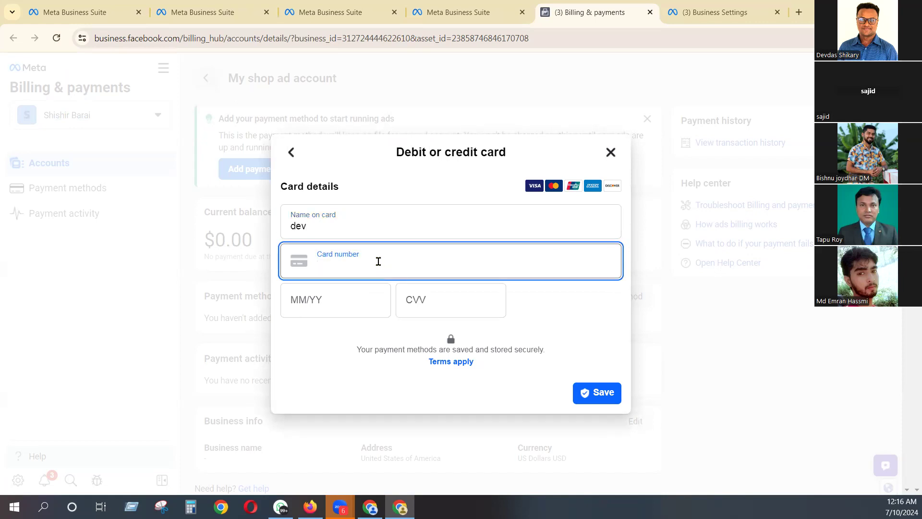
type("47")
key("BackSpace")
key("BackSpace")
type("52")
left_click(337, 295)
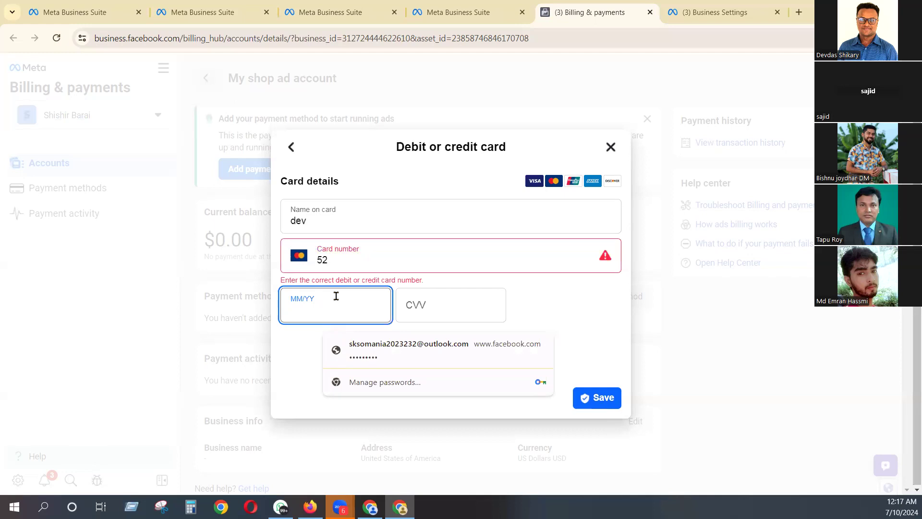
type("1125")
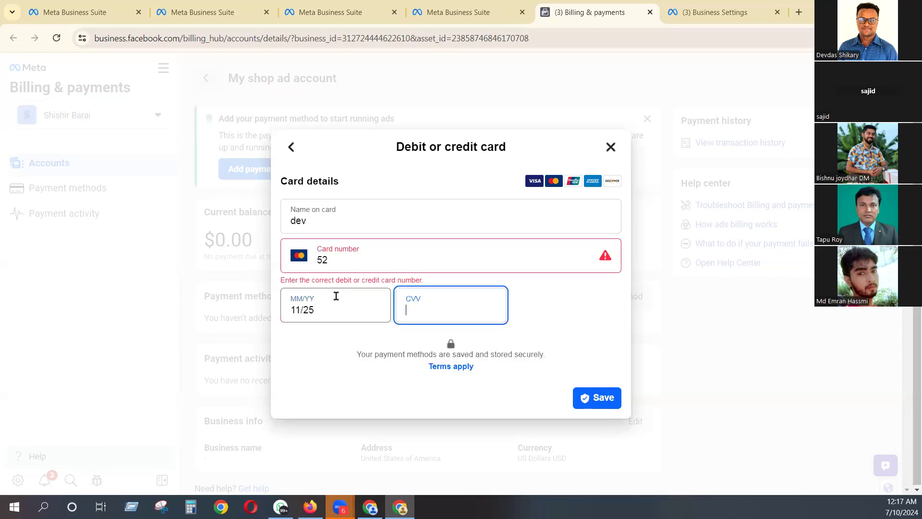
- Enter the card's CVV security code, shortening it to four characters
left_click(305, 309)
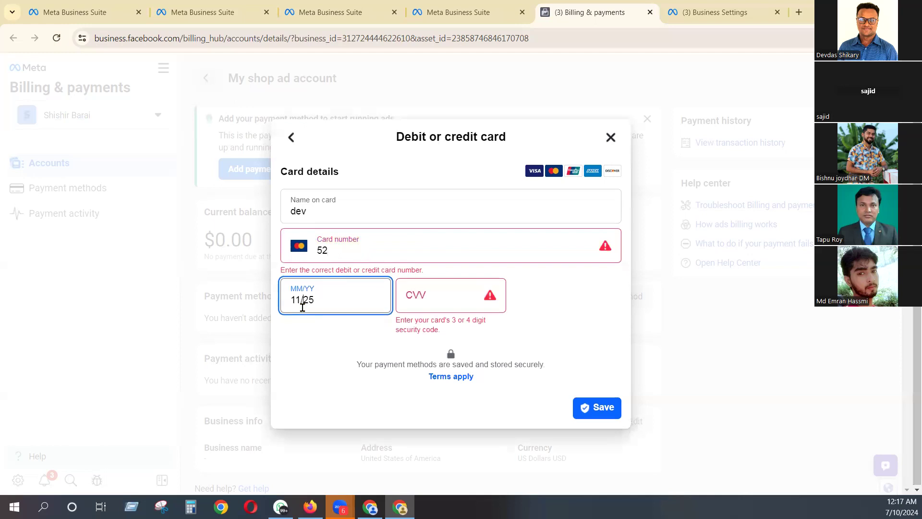
left_click(436, 299)
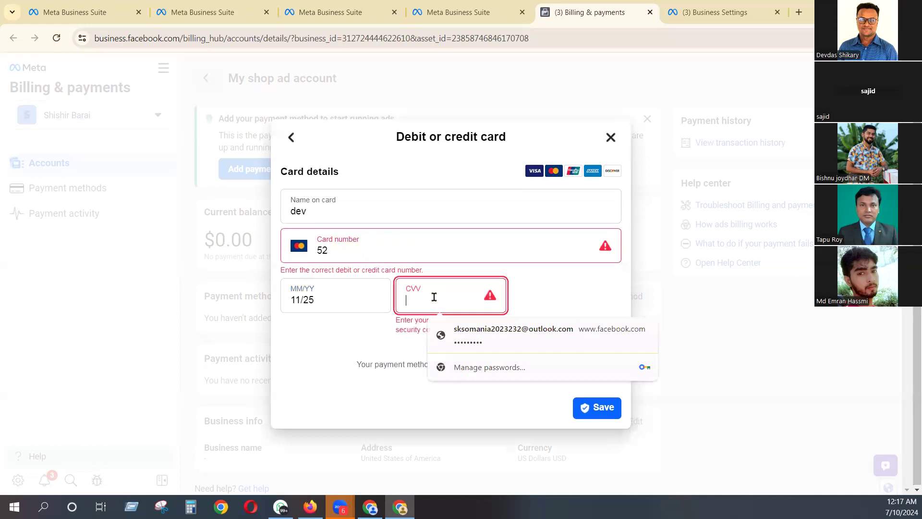
type("••••••")
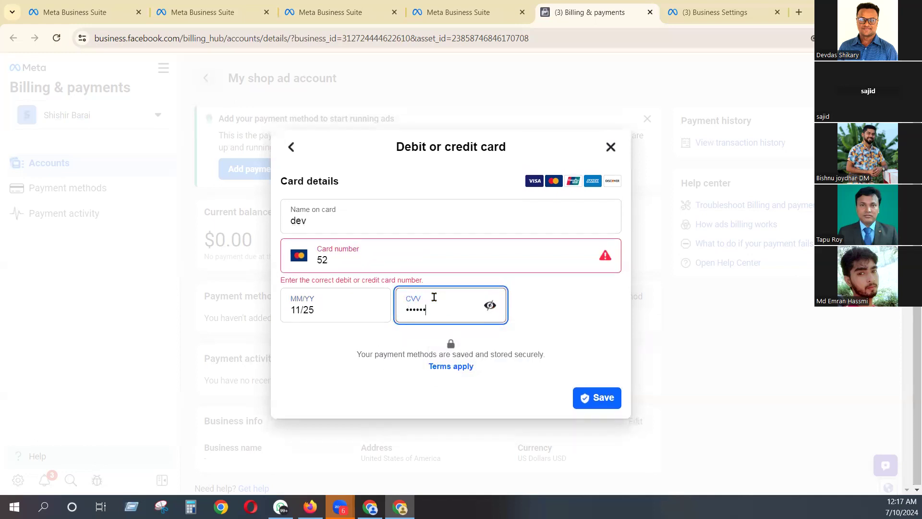
key("BackSpace")
key("BackSpace")
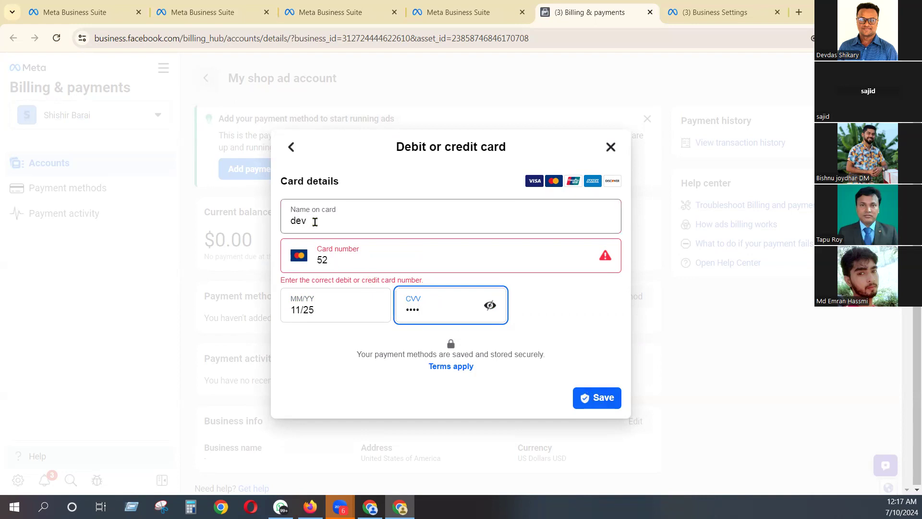
- Discard the card details without saving the card, and accept the browser's offer to save the password
double_click(318, 219)
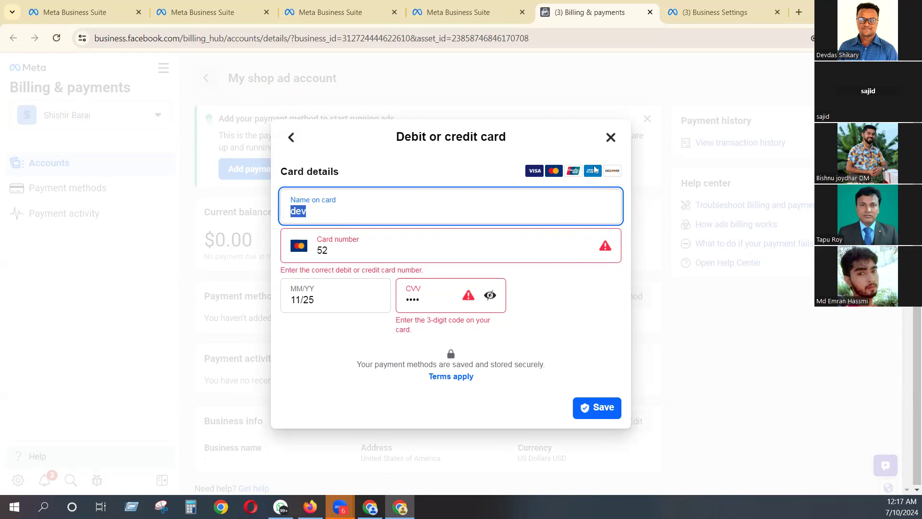
left_click(611, 137)
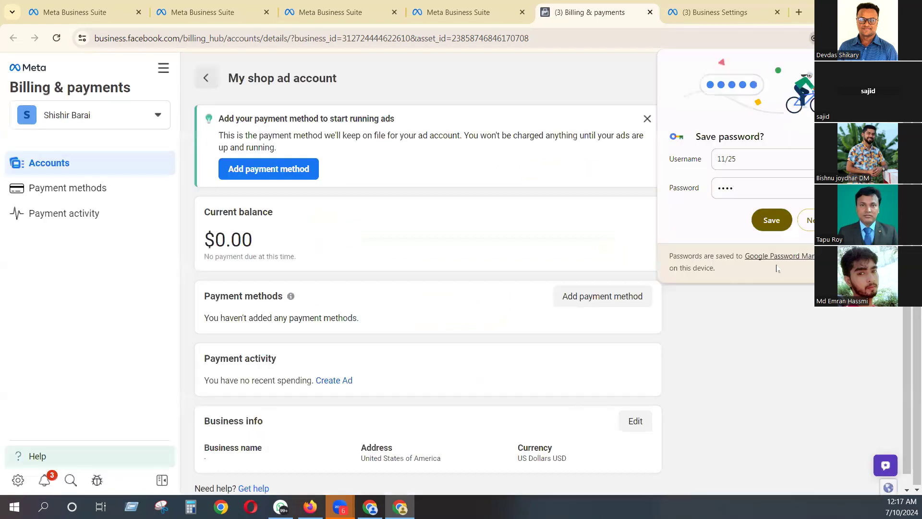
left_click(773, 221)
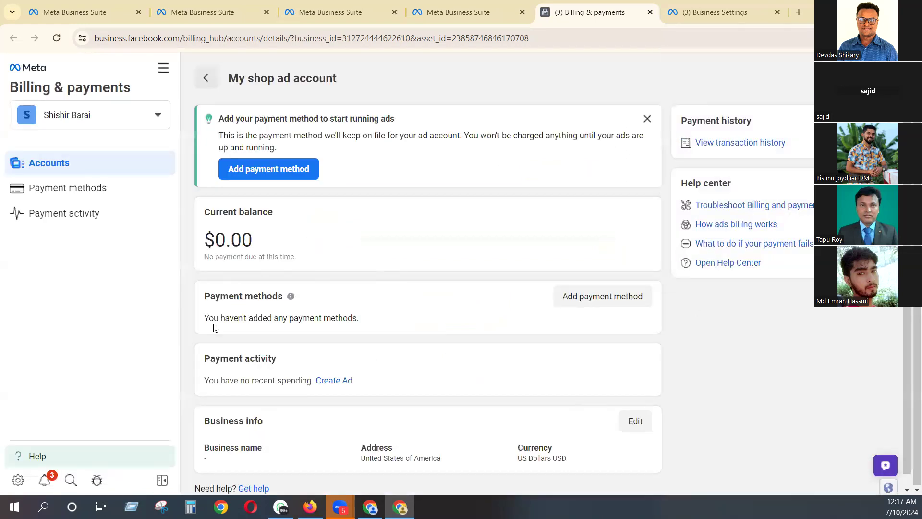
left_click_drag(208, 317, 281, 326)
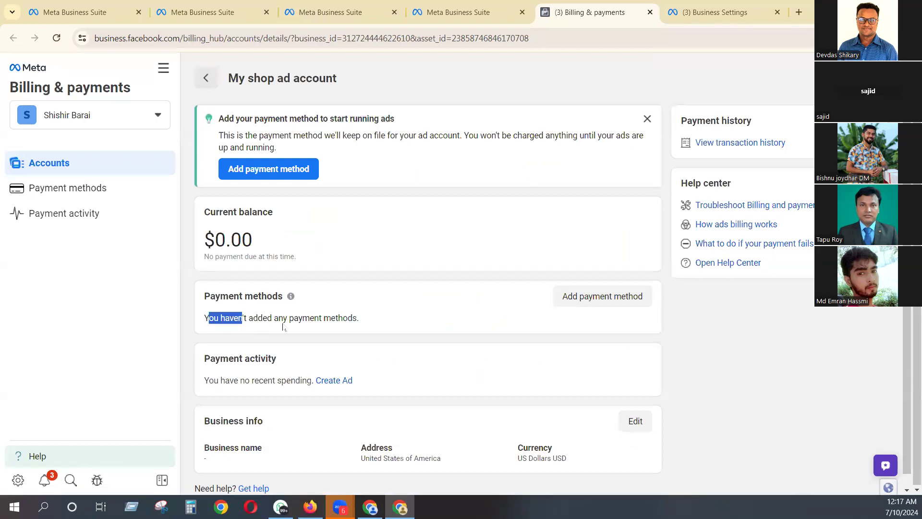
left_click(294, 317)
- Return to the portfolio settings and view the Apps, Commerce Accounts, Instagram accounts and WhatsApp Accounts sections
left_click(458, 12)
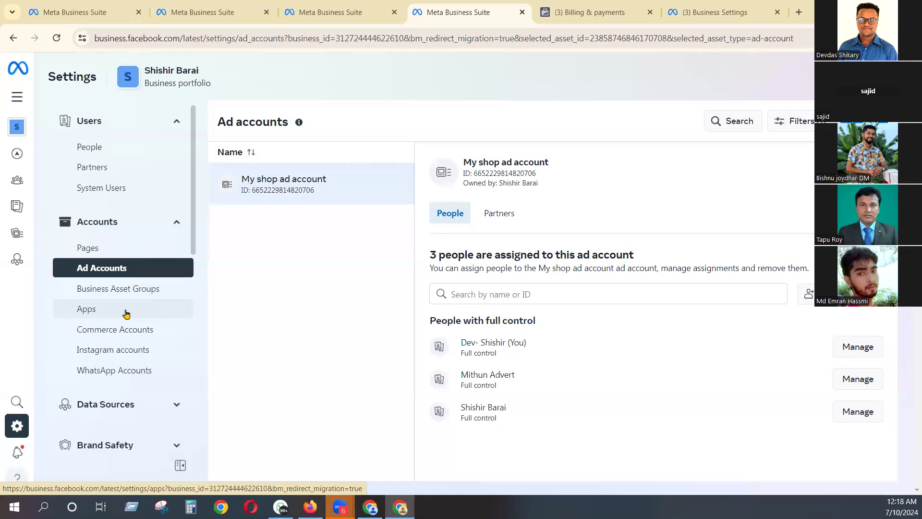
left_click(80, 311)
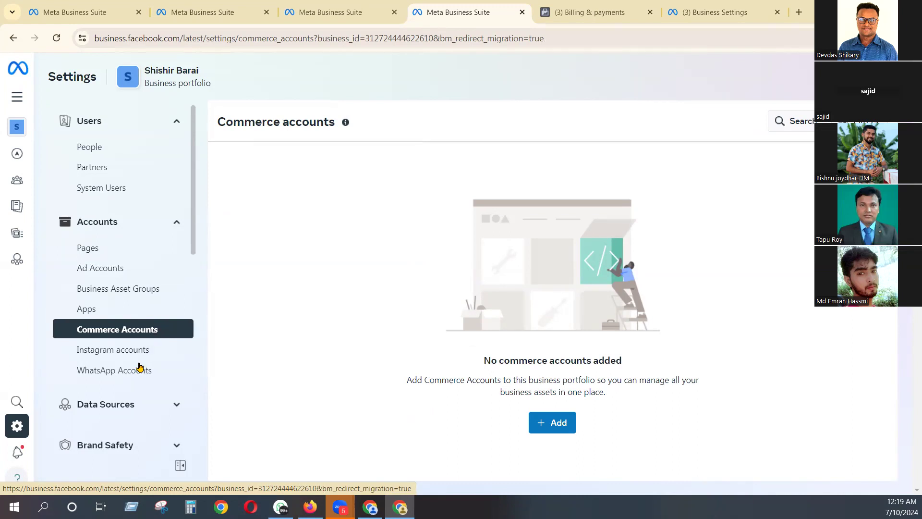
left_click(150, 348)
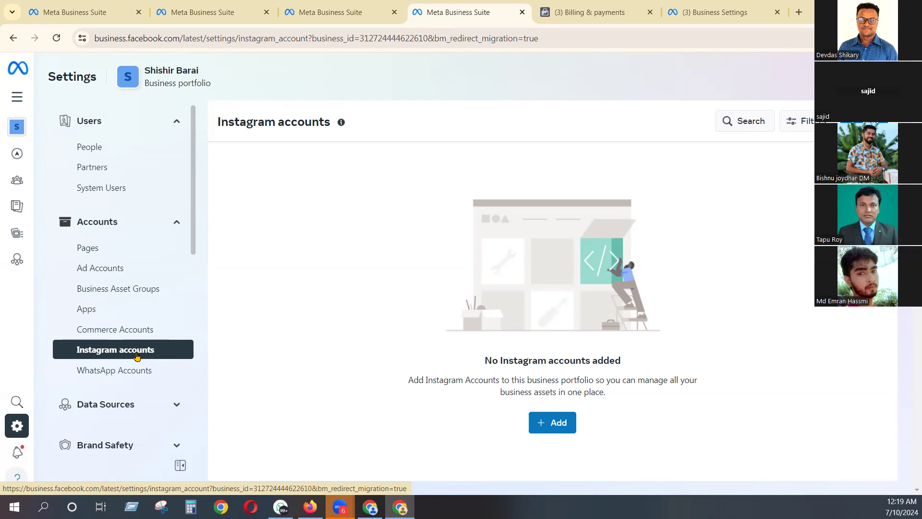
left_click(137, 380)
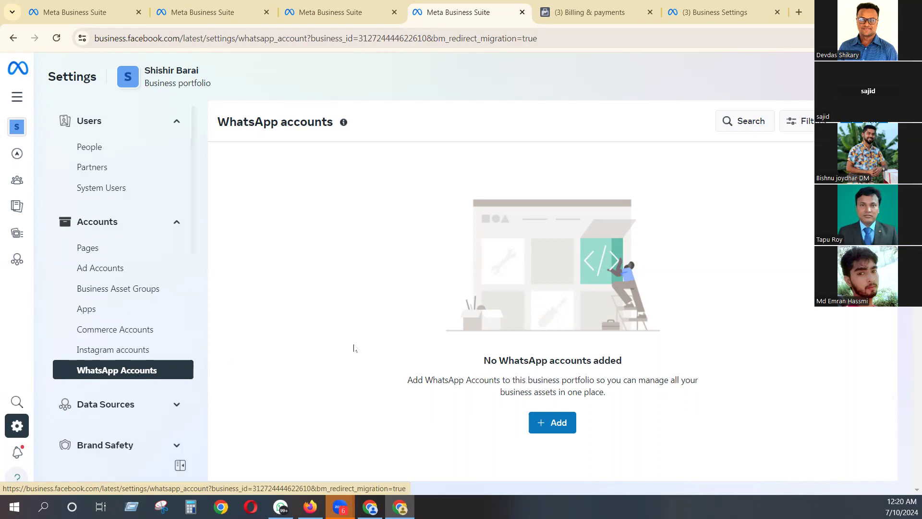
- View the portfolio's datasets among its data sources and show the people assigned to the Batch-15 shopify dataset
left_click(139, 405)
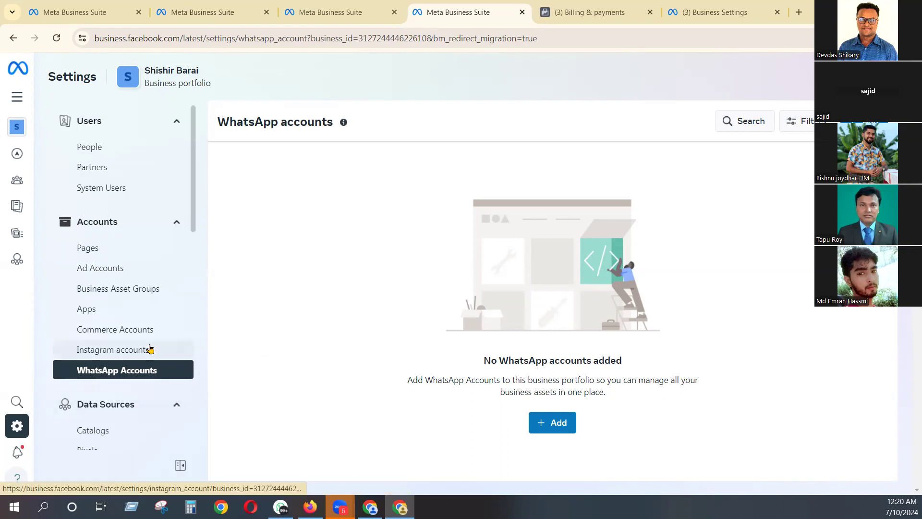
scroll(148, 348, "down", 2)
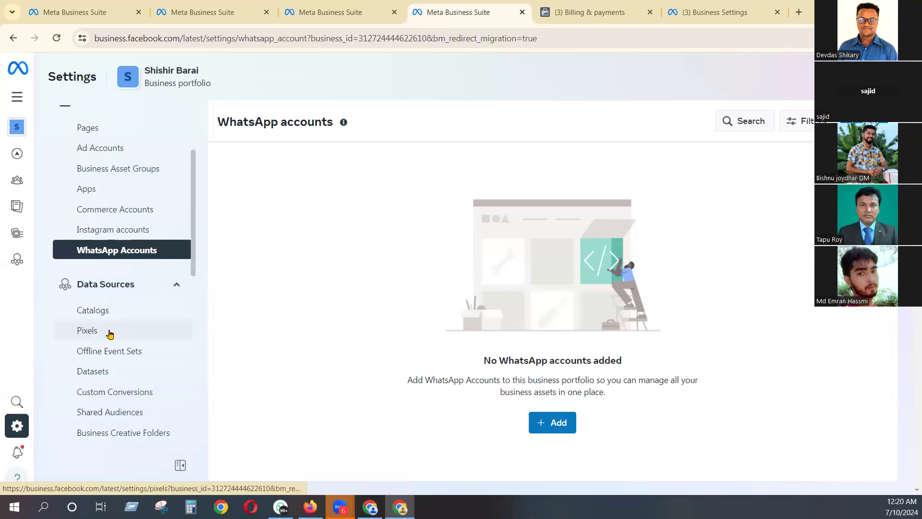
left_click(94, 372)
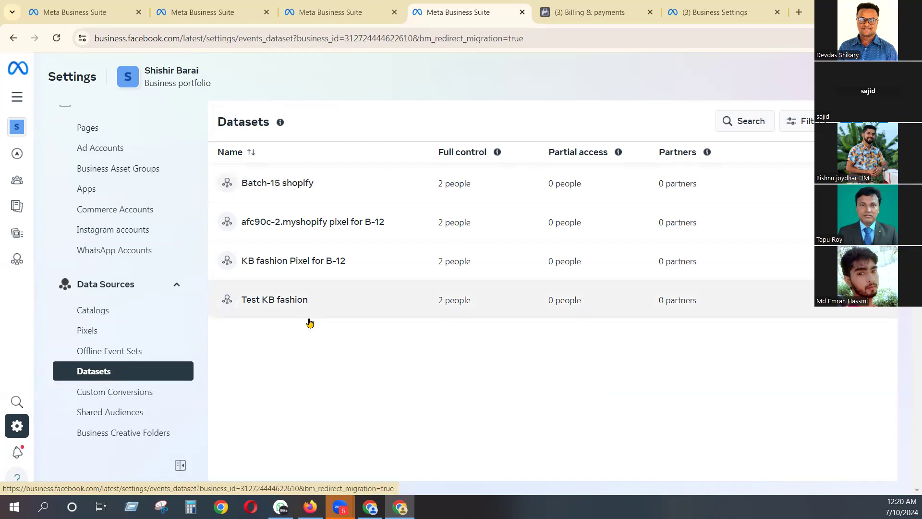
left_click(281, 185)
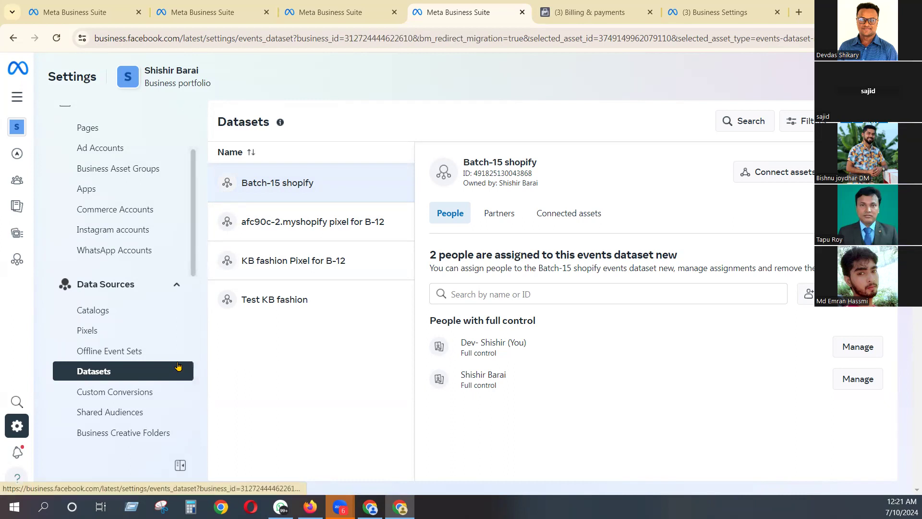
- Expand the Brand Safety, Integrations and Requests settings groups and look through their entries
scroll(136, 392, "down", 3)
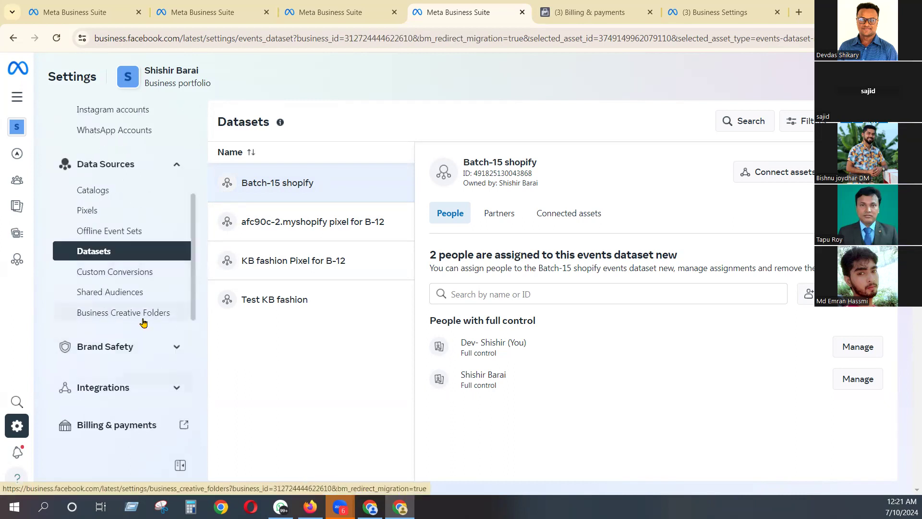
left_click(135, 346)
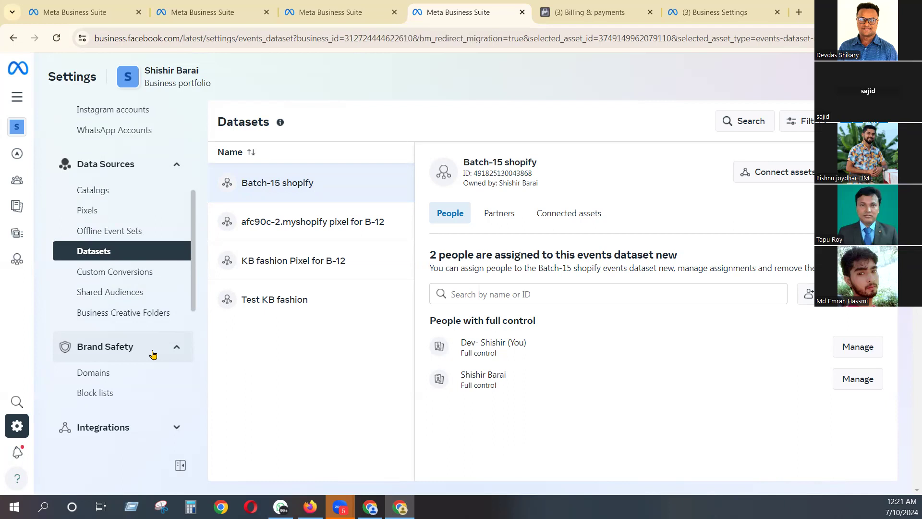
scroll(152, 354, "down", 3)
left_click(143, 315)
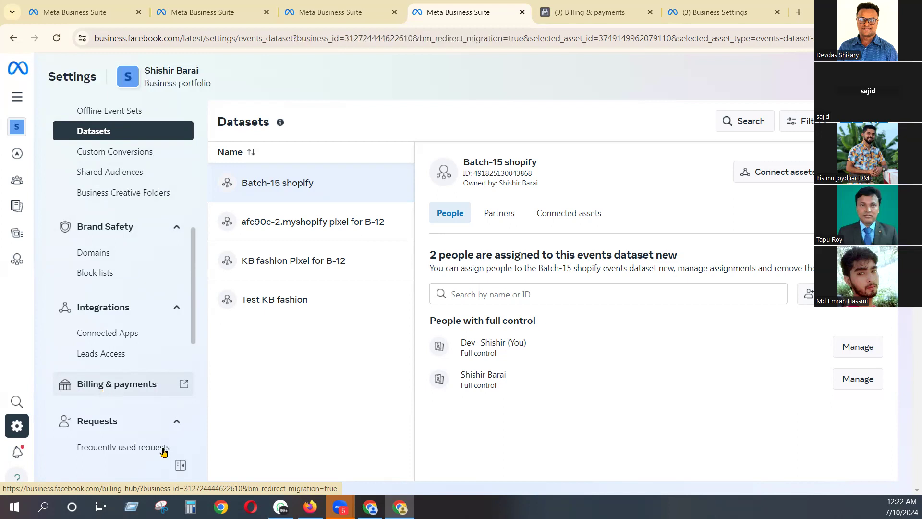
scroll(155, 419, "down", 2)
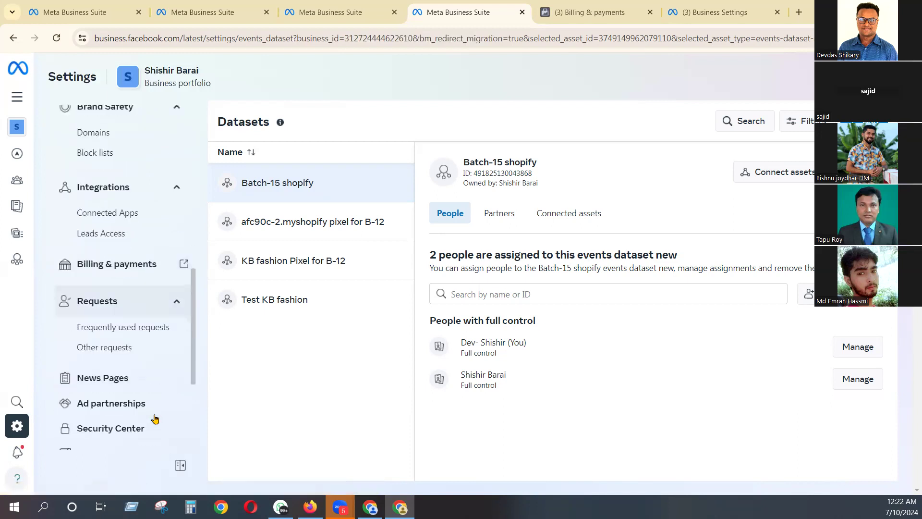
- View the portfolio's News Pages section and open the Security Center
left_click(129, 385)
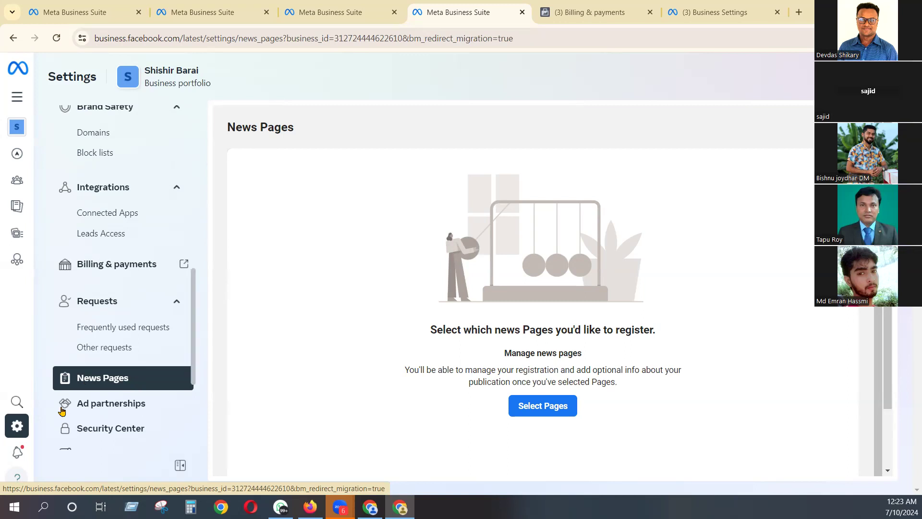
scroll(110, 434, "down", 2)
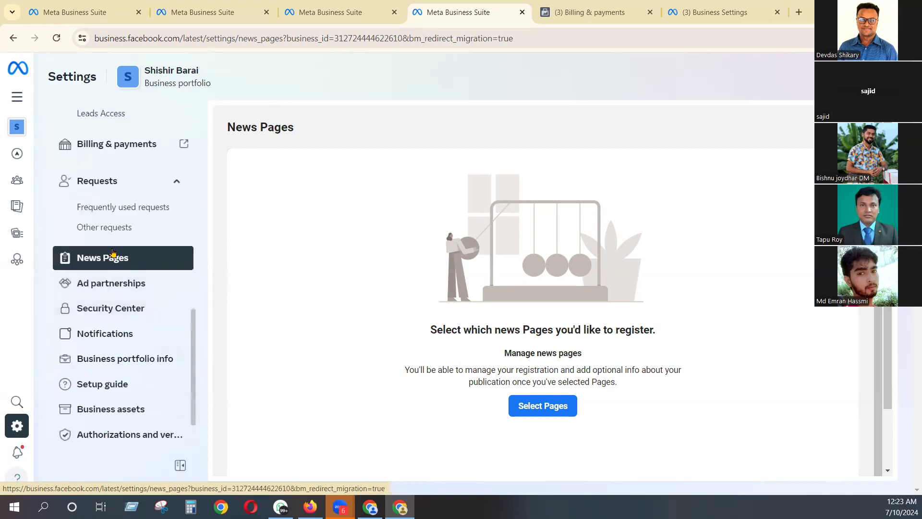
left_click(112, 307)
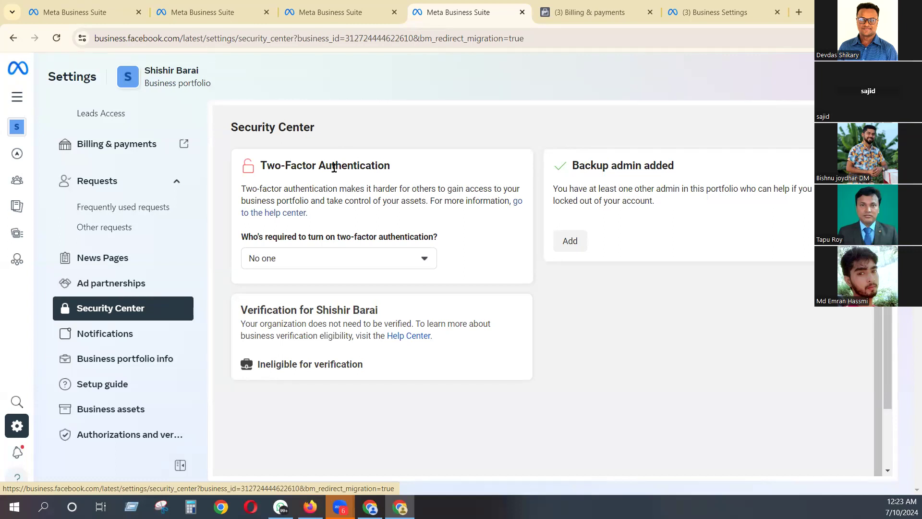
- Examine the Two-Factor Authentication and backup admin cards in the Security Center, highlighting their headings and descriptions
left_click_drag(335, 168, 398, 169)
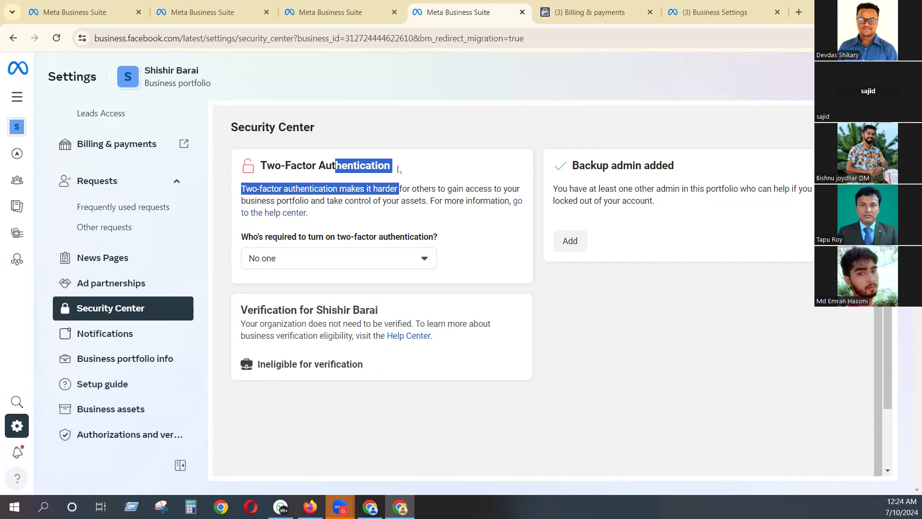
left_click(450, 91)
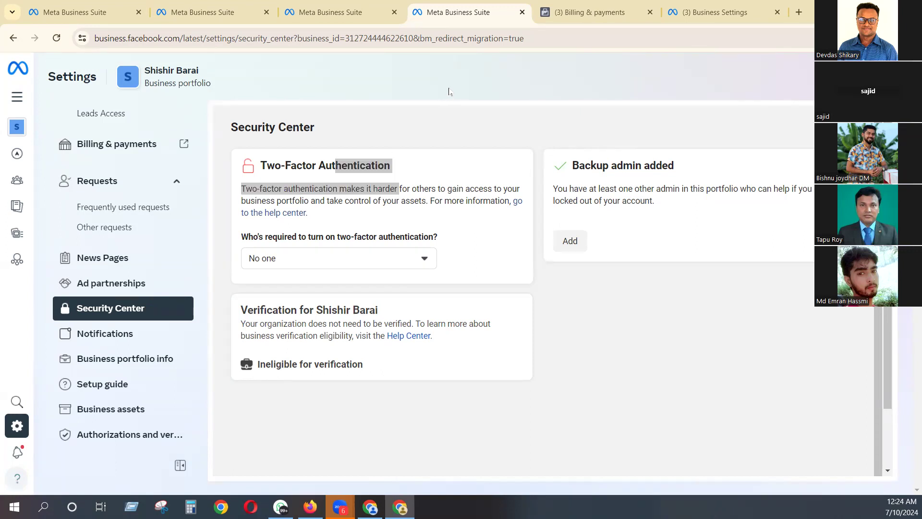
left_click(450, 127)
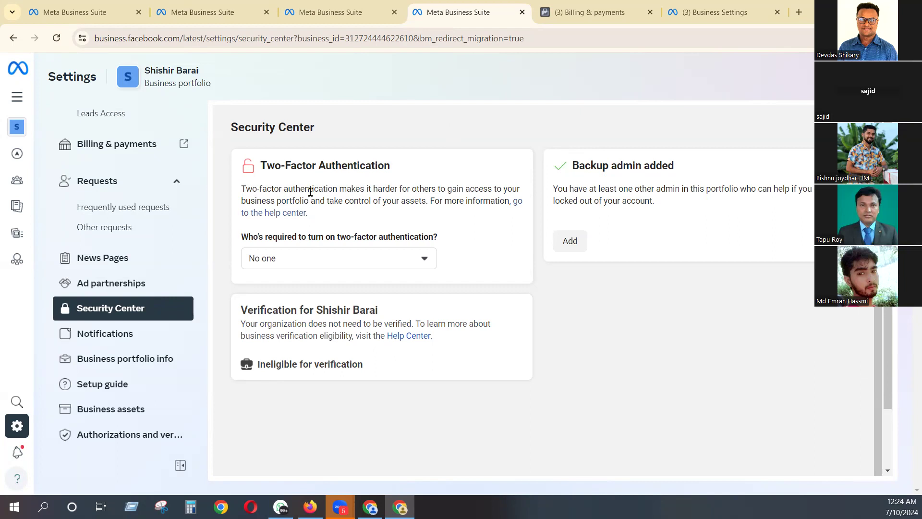
left_click_drag(612, 165, 684, 169)
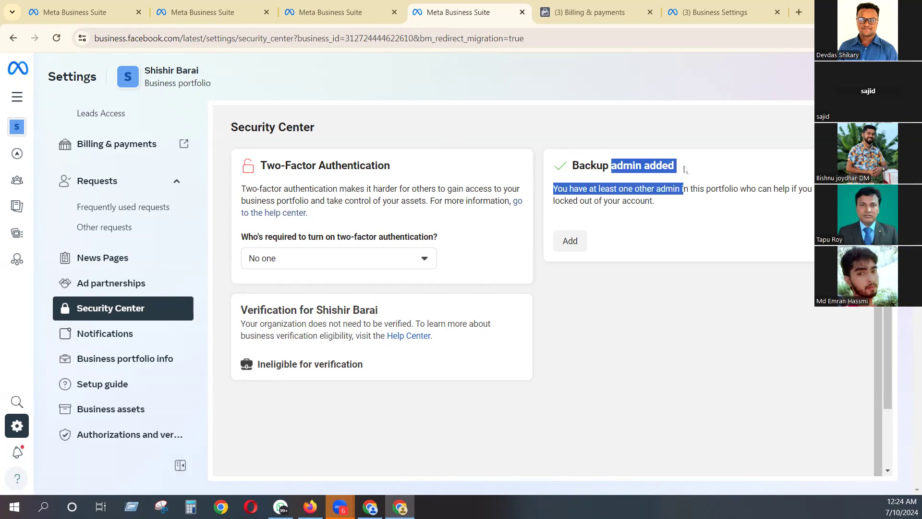
left_click(656, 164)
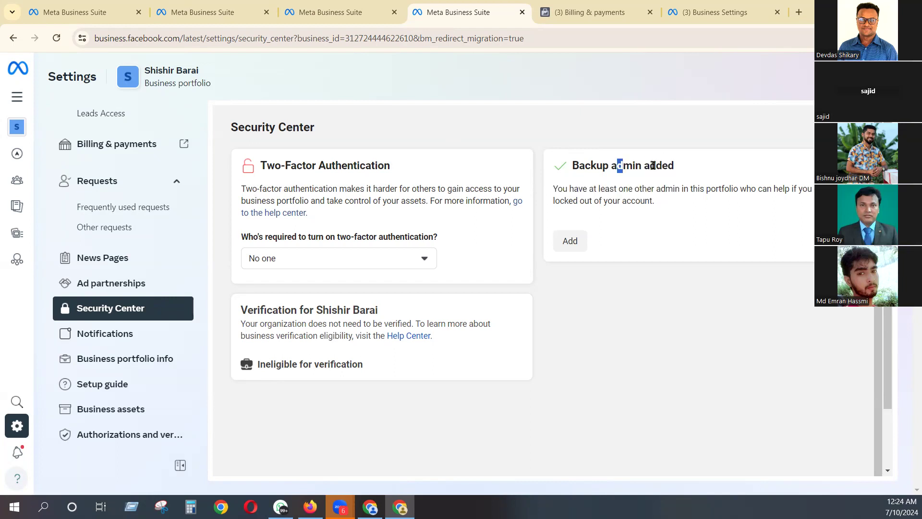
left_click_drag(617, 165, 706, 189)
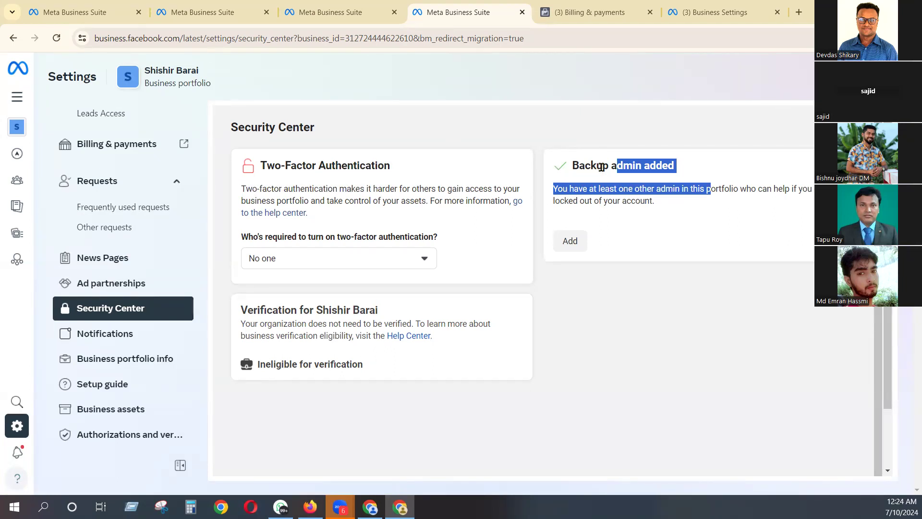
left_click_drag(267, 164, 424, 158)
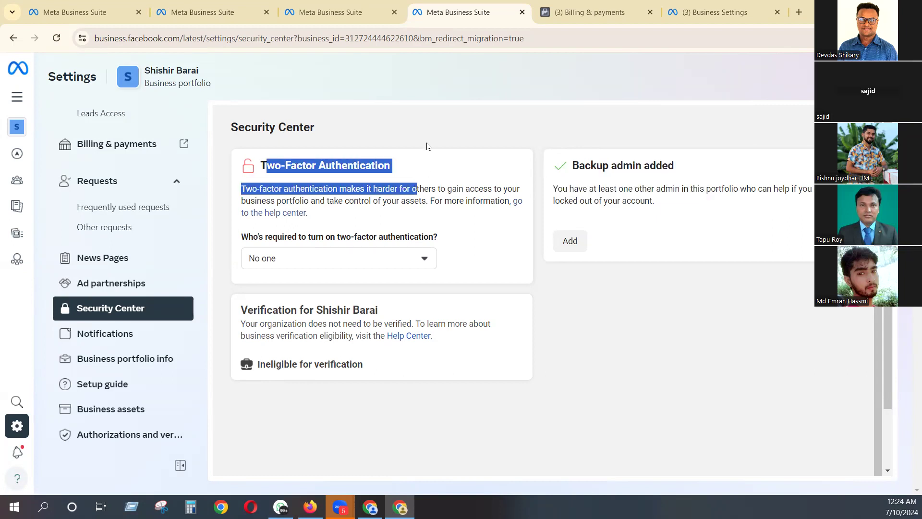
left_click(428, 139)
left_click_drag(359, 165, 392, 170)
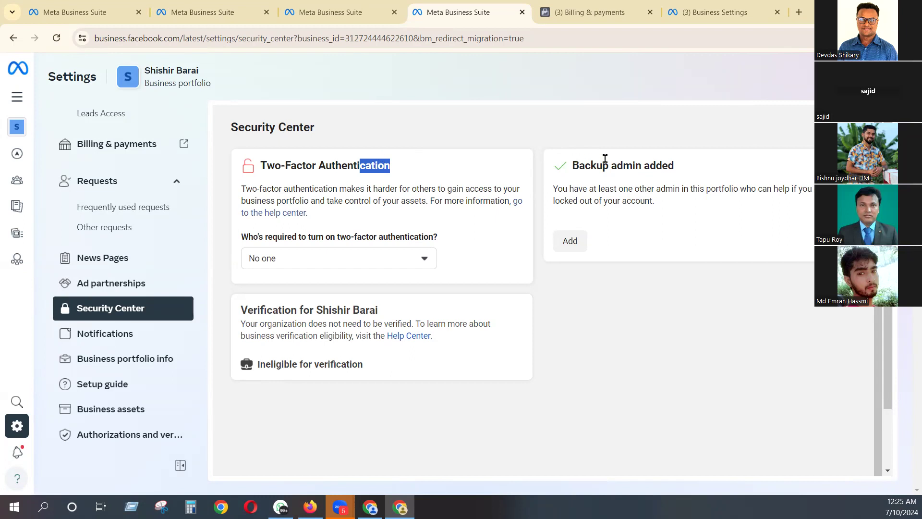
left_click_drag(655, 165, 693, 169)
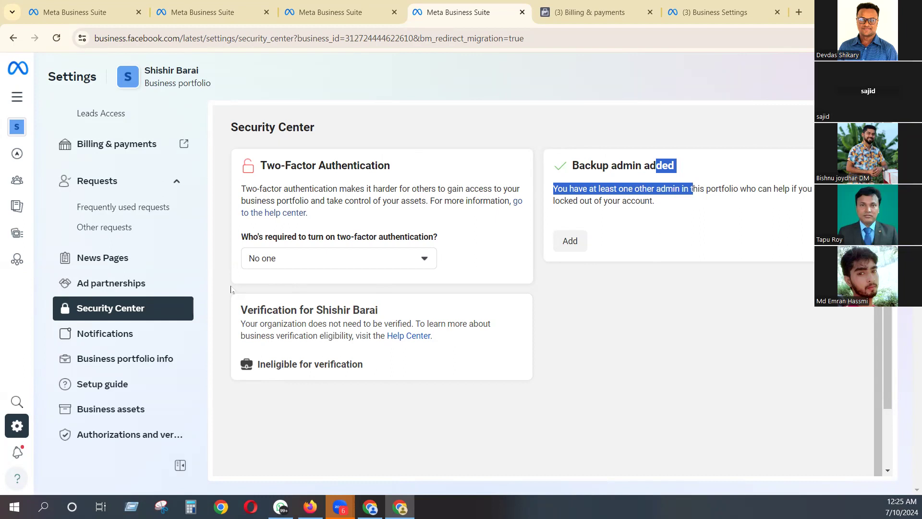
- Review the full list of portfolio settings sections, from Users, Accounts and Data Sources through to Language settings
scroll(120, 356, "down", 2)
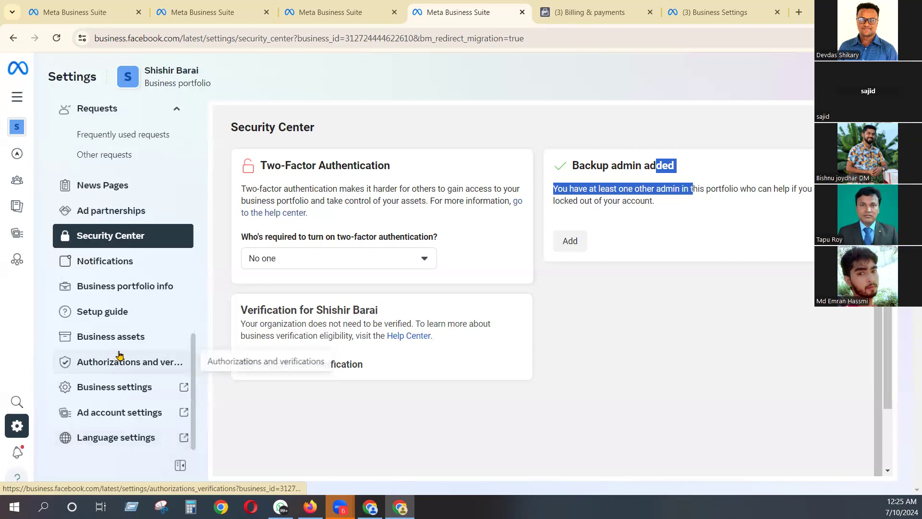
scroll(146, 318, "up", 2)
scroll(146, 318, "up", 10)
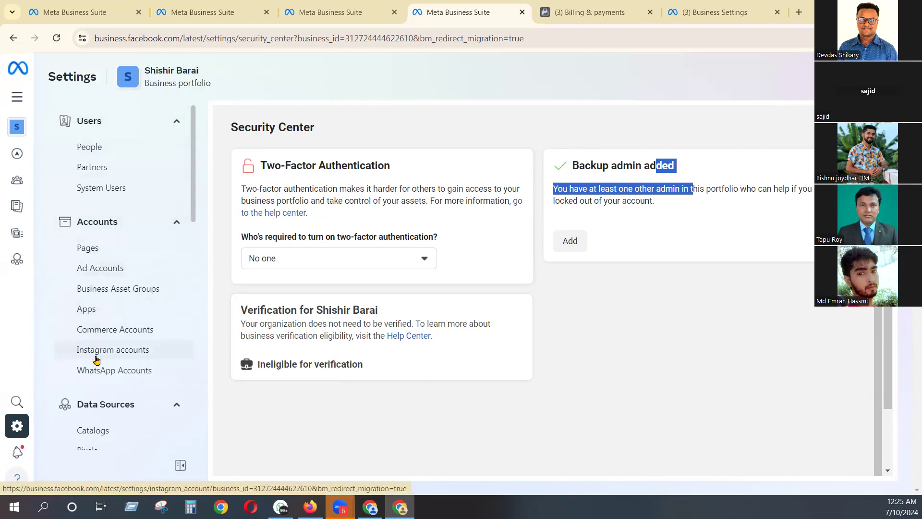
scroll(110, 380, "down", 5)
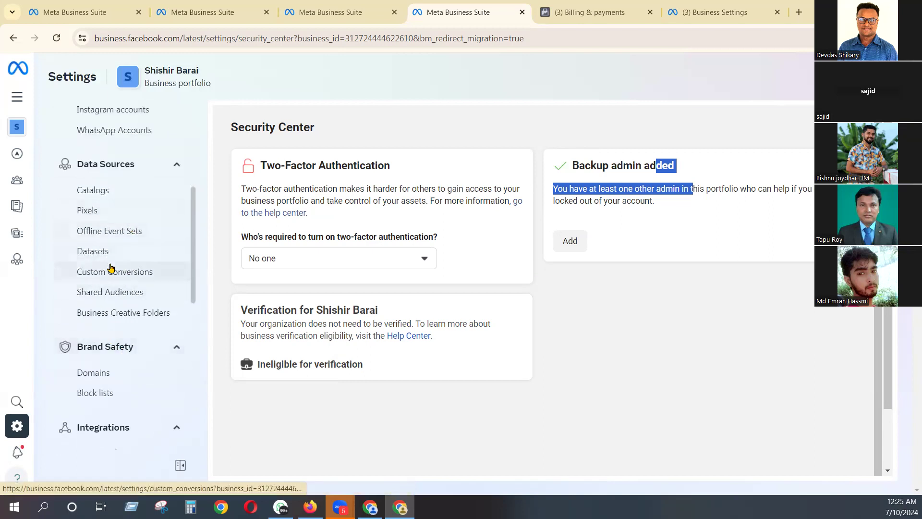
scroll(151, 281, "down", 5)
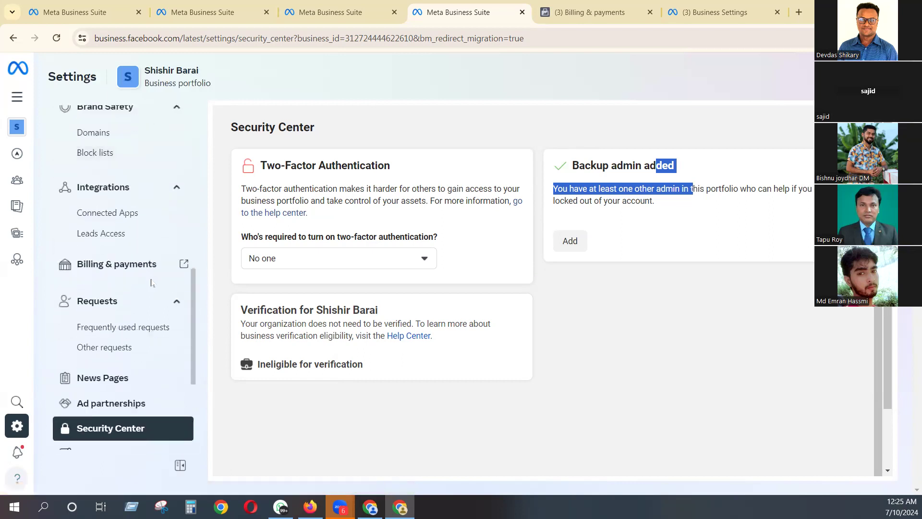
scroll(151, 283, "down", 3)
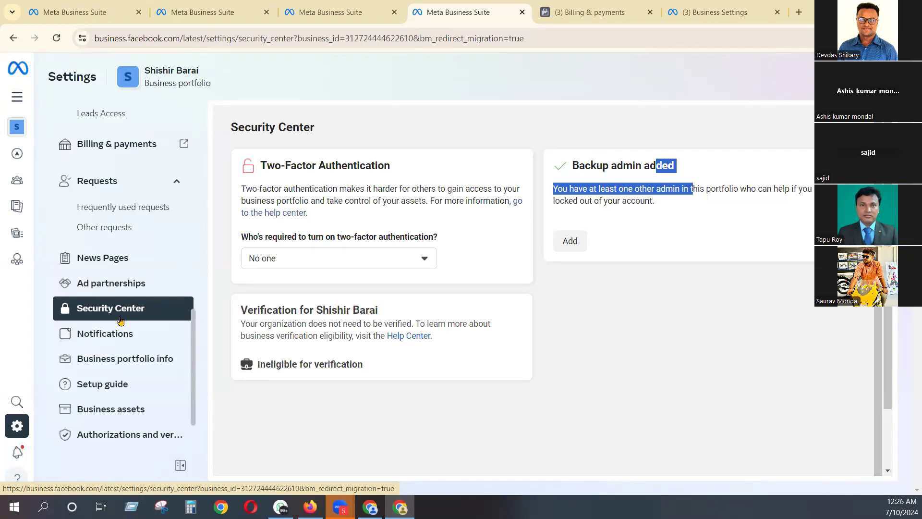
scroll(120, 320, "up", 7)
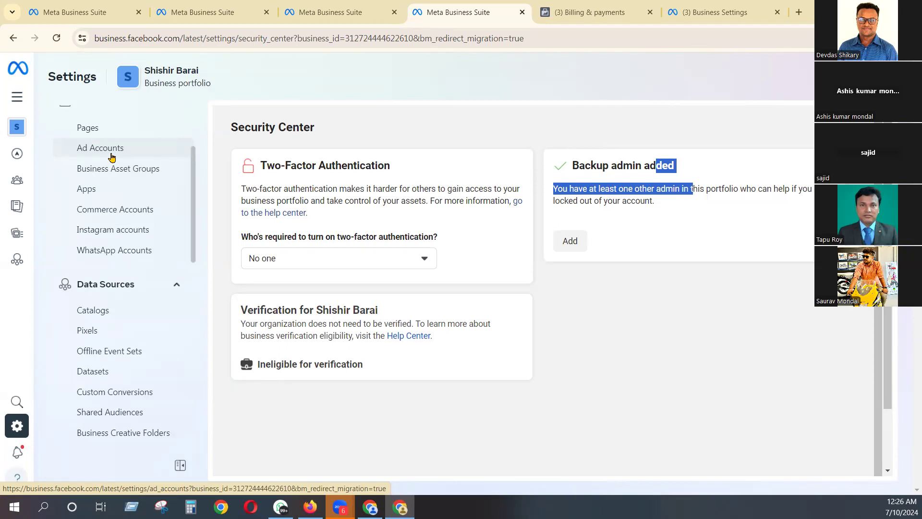
left_click_drag(192, 231, 203, 112)
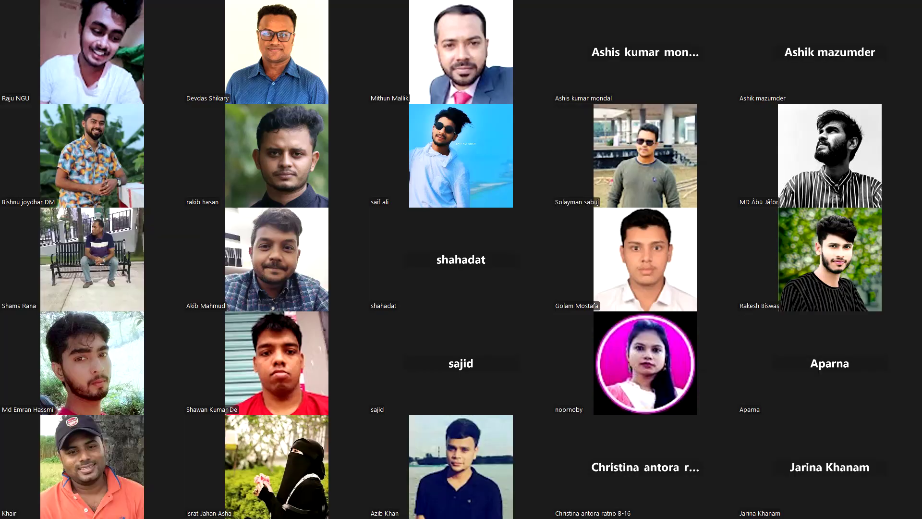
key("Page_Down")
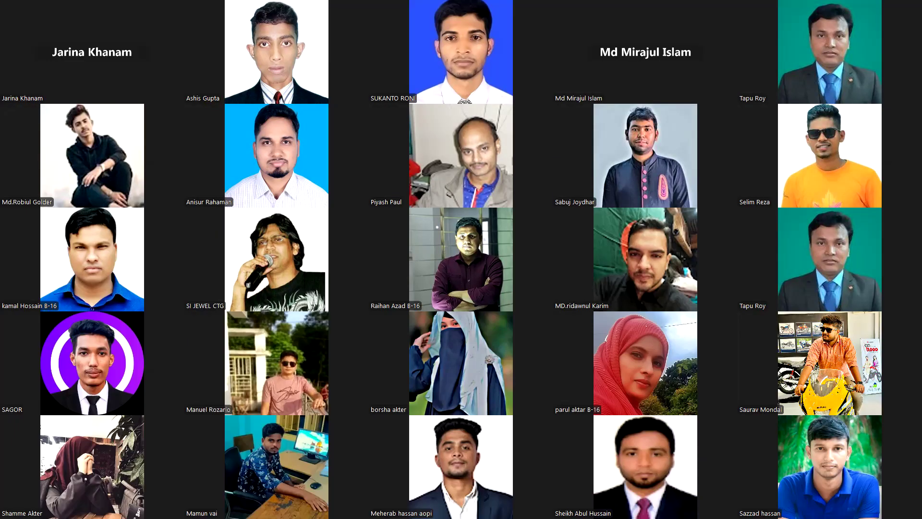
key("Page_Up")
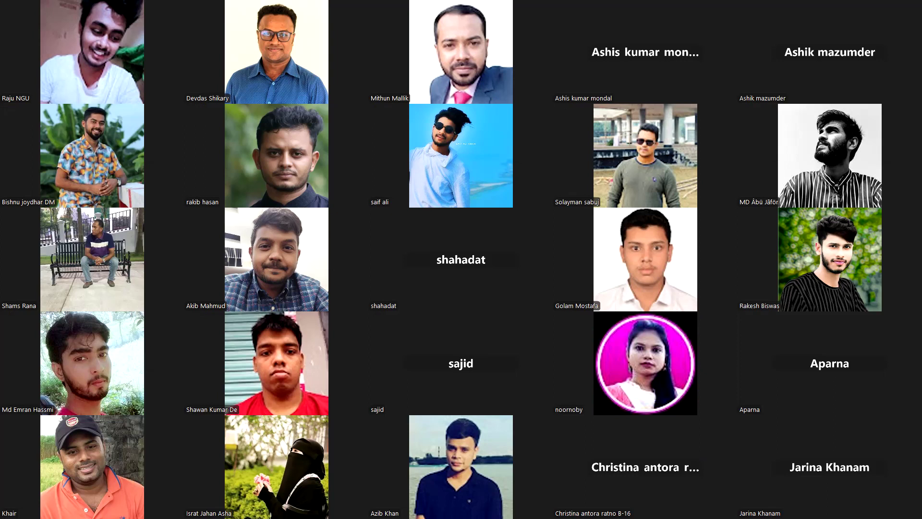